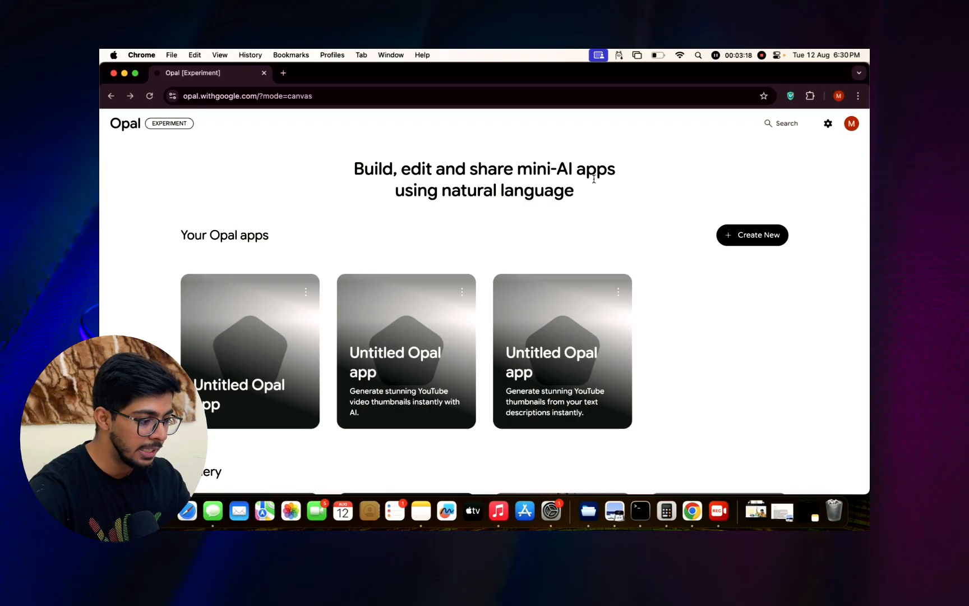
Look through the app gallery on the home page and create a new blank Opal app.
scroll(614, 216, "down", 2)
scroll(614, 216, "down", 5)
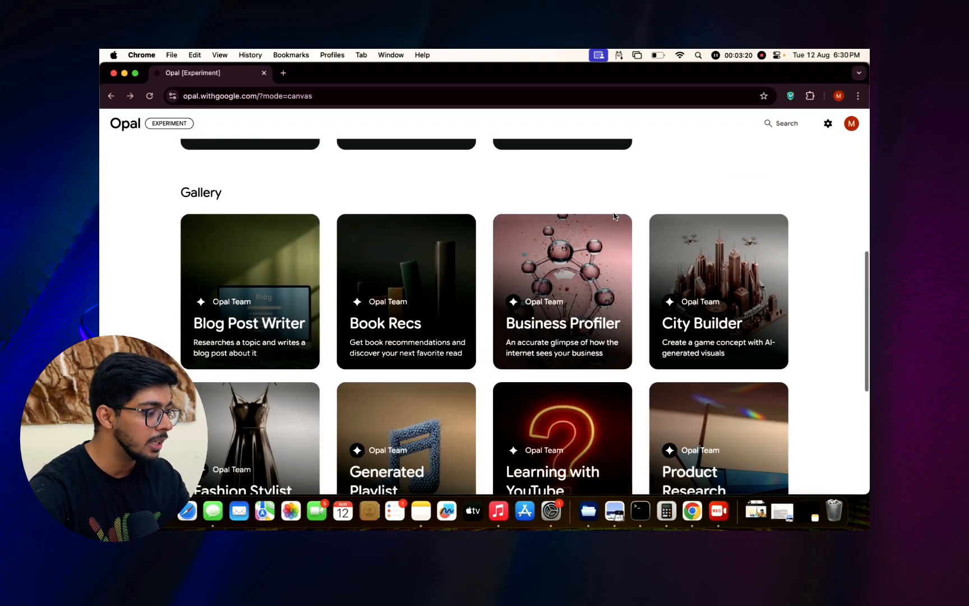
scroll(517, 228, "up", 1)
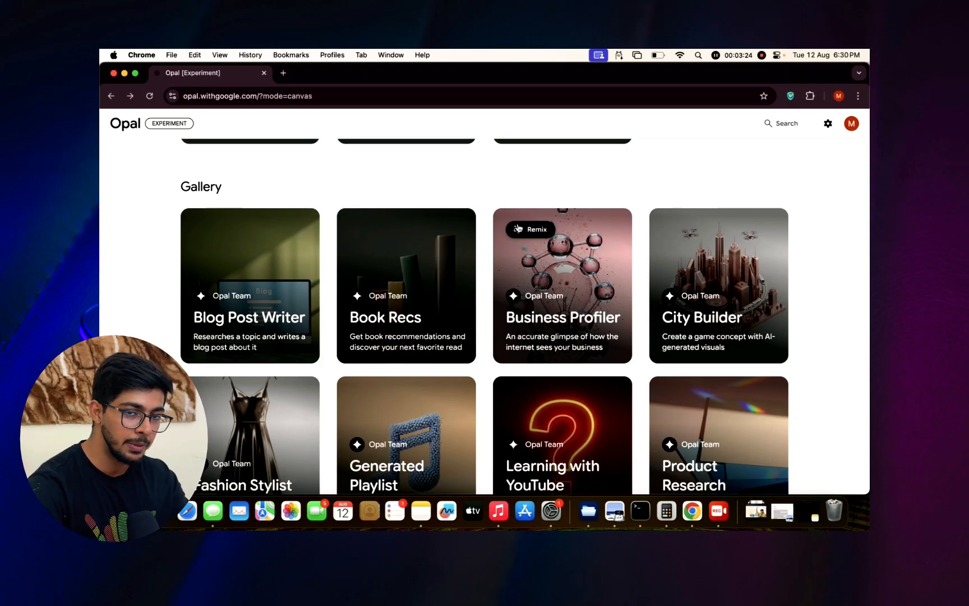
scroll(517, 228, "down", 1)
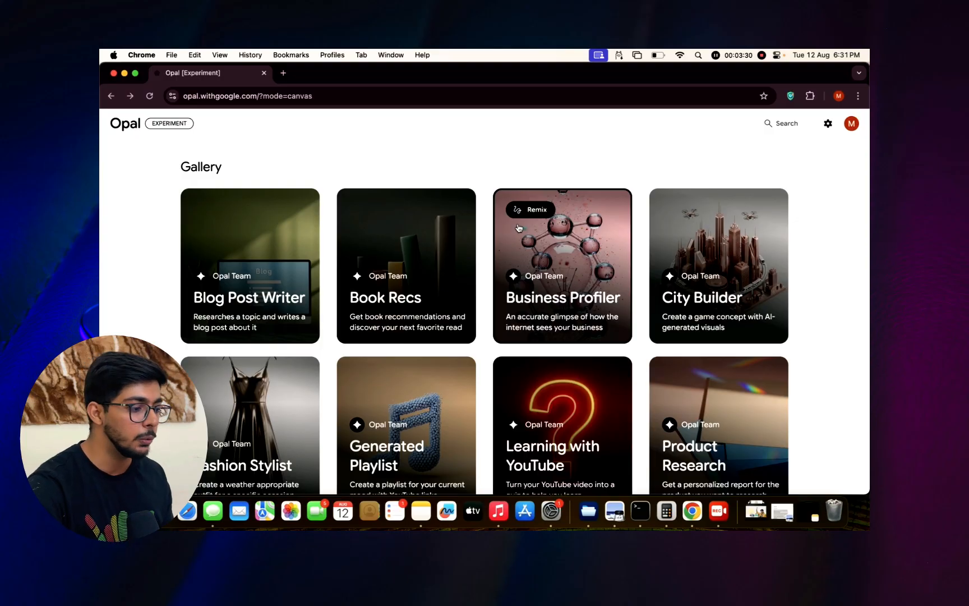
scroll(518, 227, "up", 10)
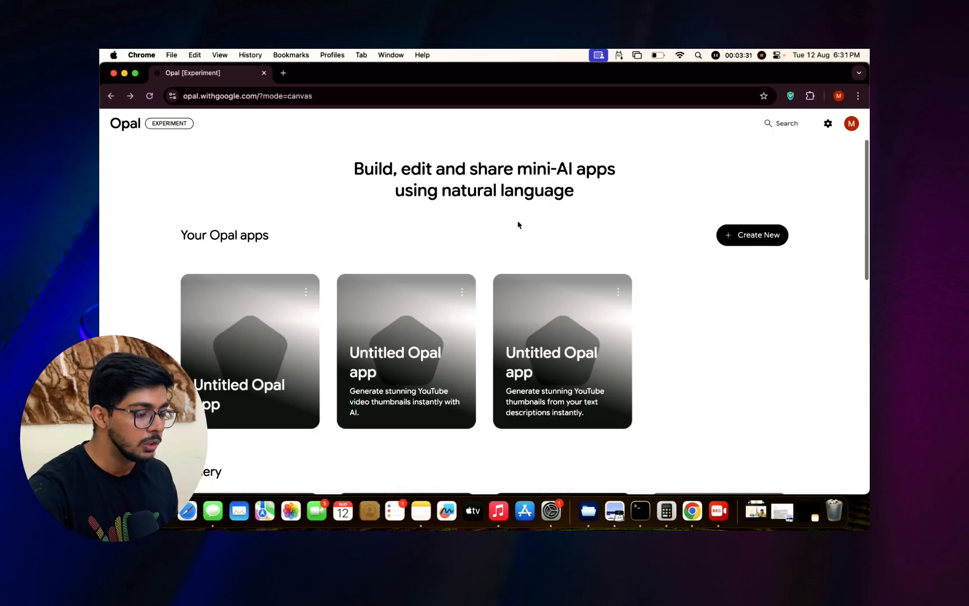
left_click(742, 236)
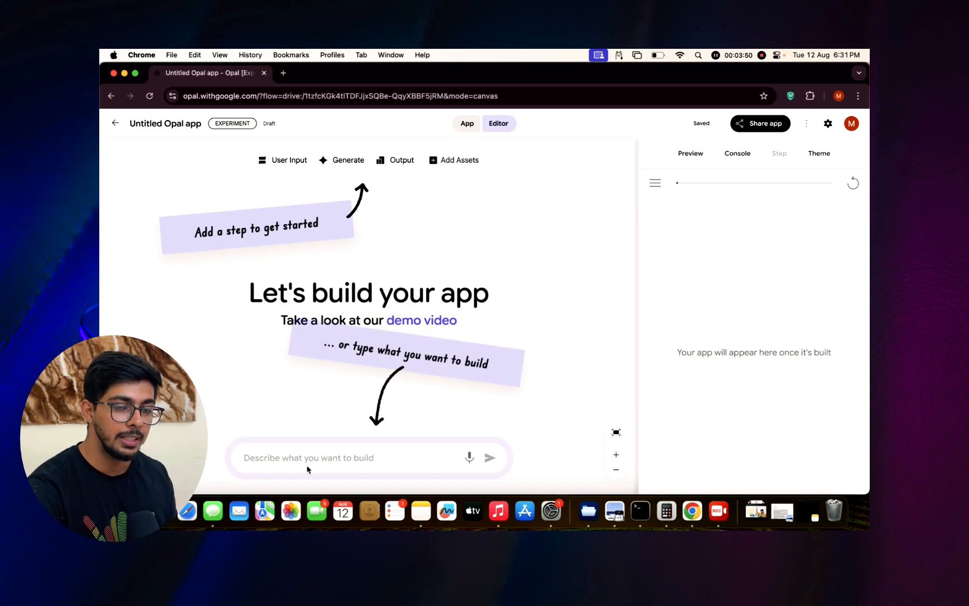
Build the app from the description "Application to generate thumbnails for yotube in 19:9 fromat using text".
left_click(290, 460)
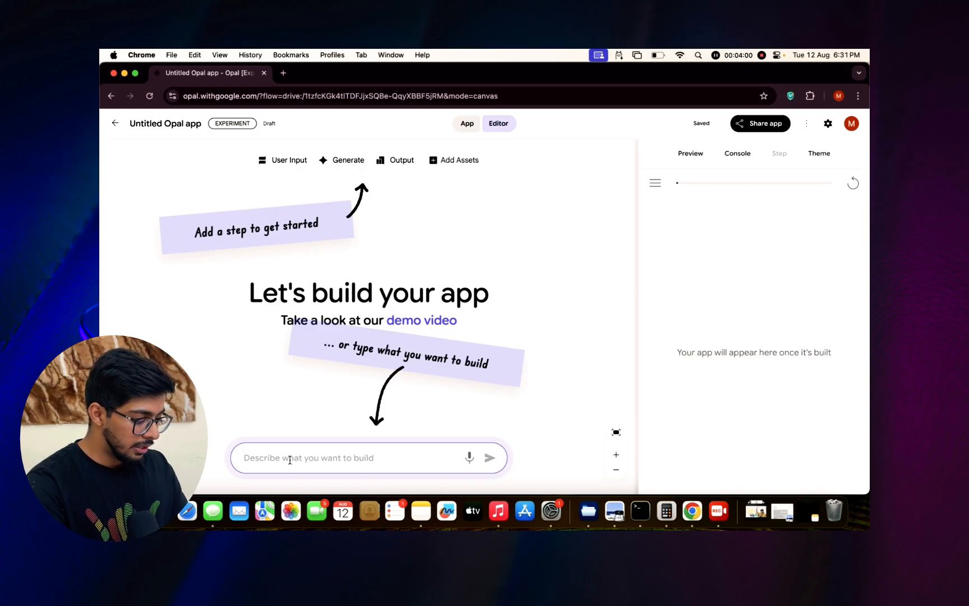
type("App")
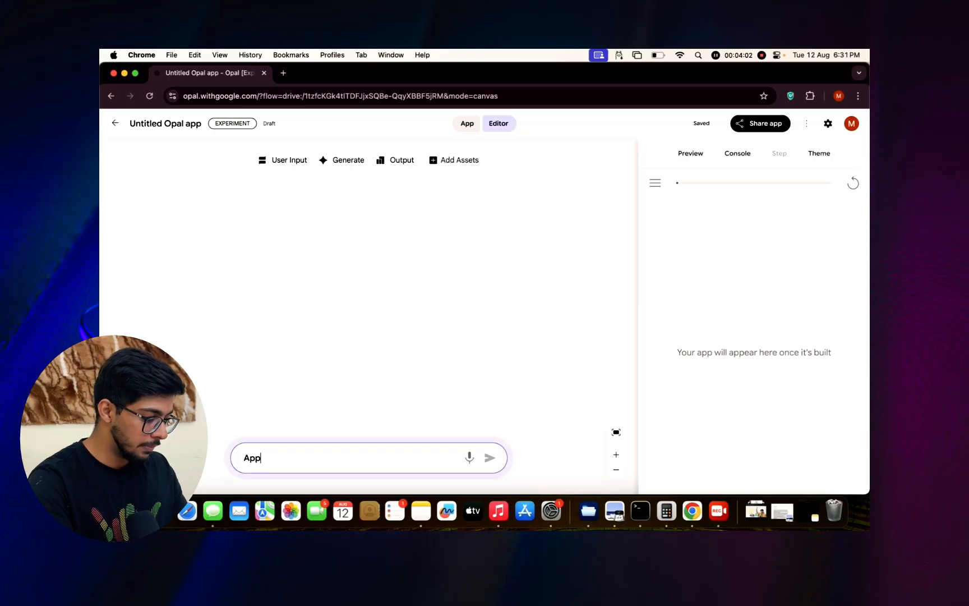
type("lication to g")
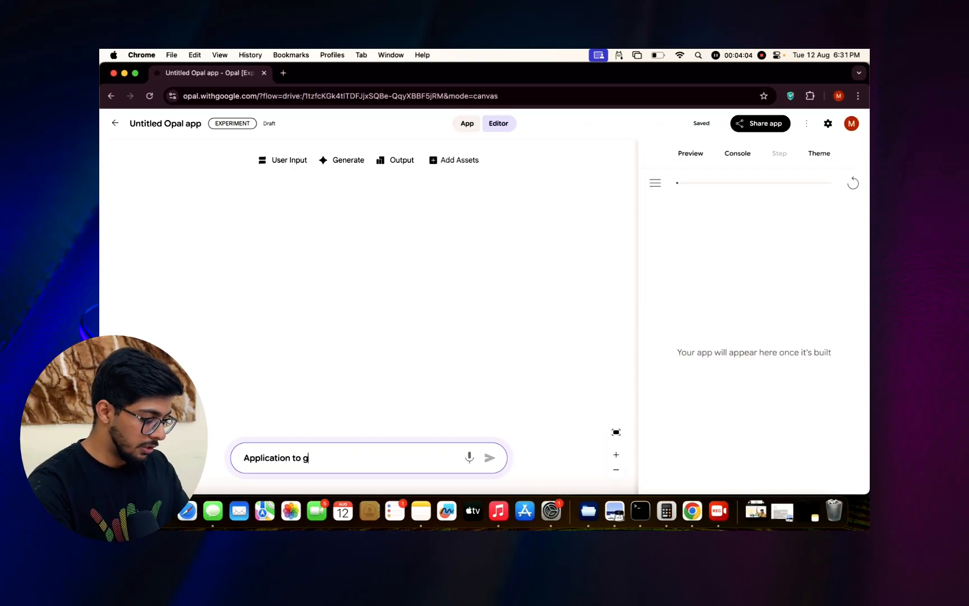
type("enerate thum")
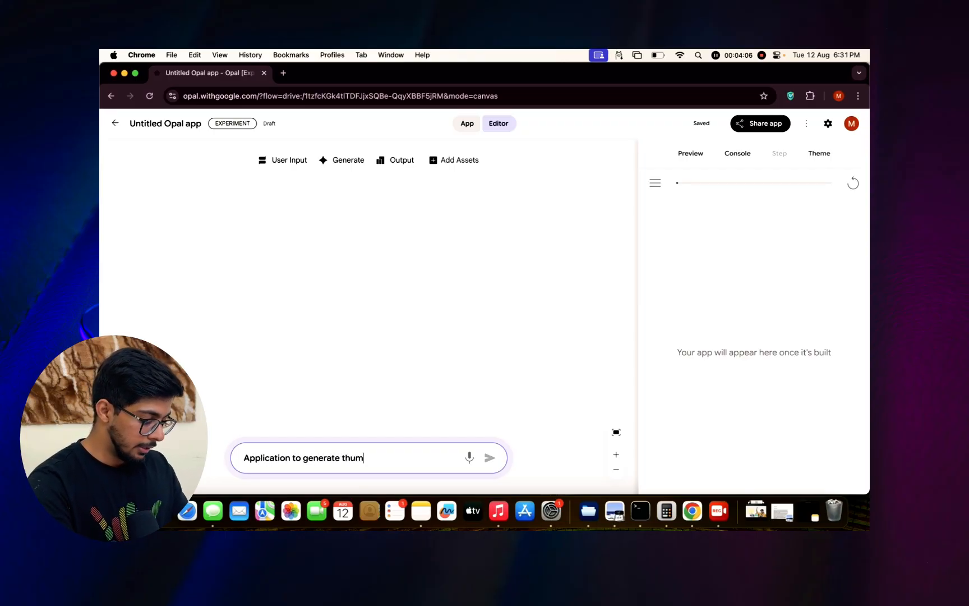
type("bnails")
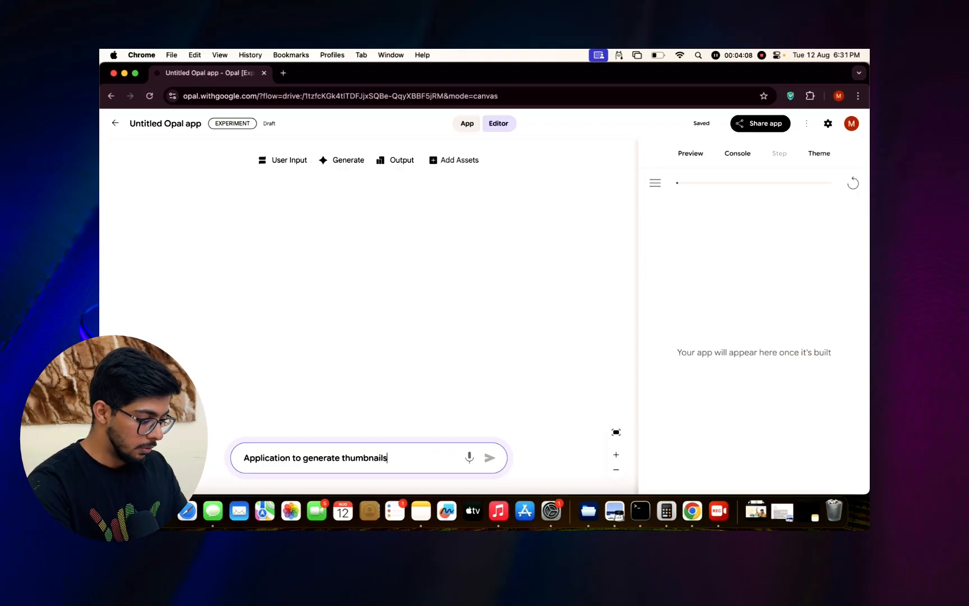
type(" for yotube in")
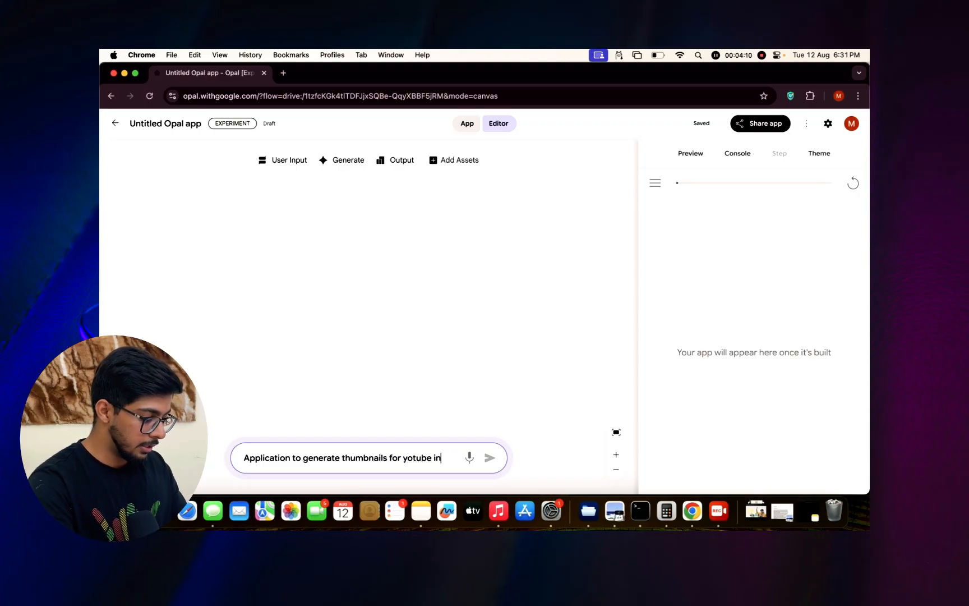
type(" 19:9")
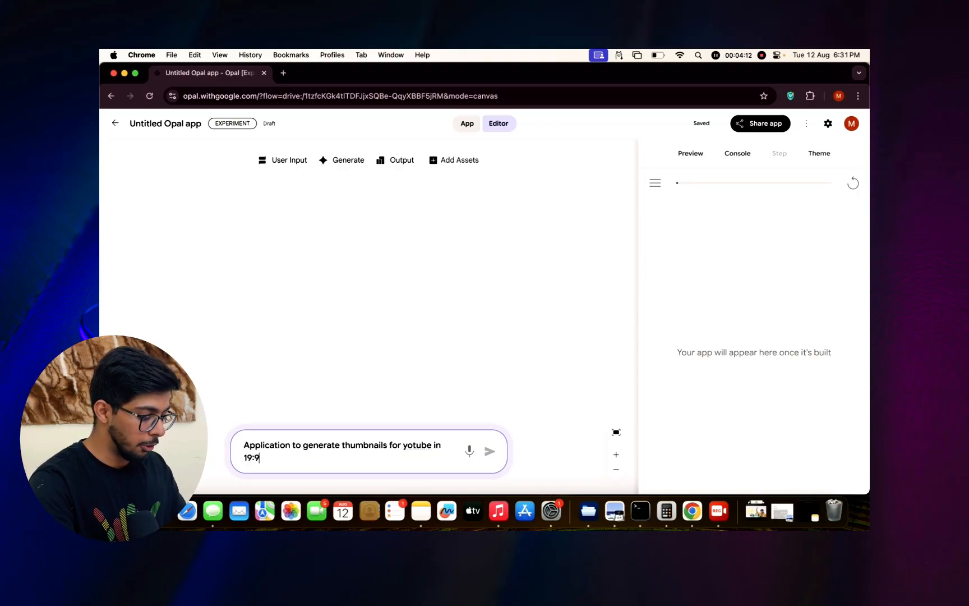
type(" fromat ")
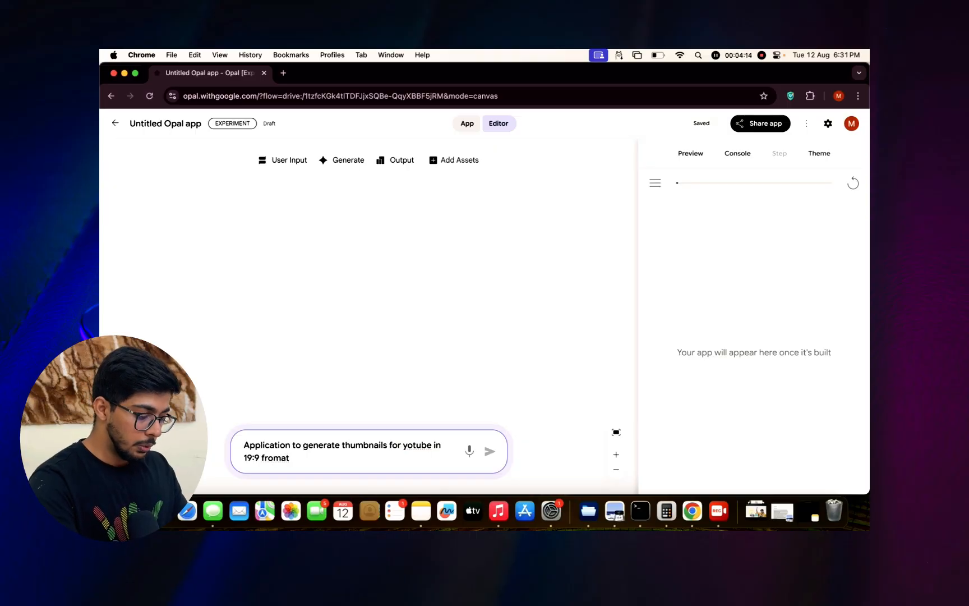
type("using text")
key("Return")
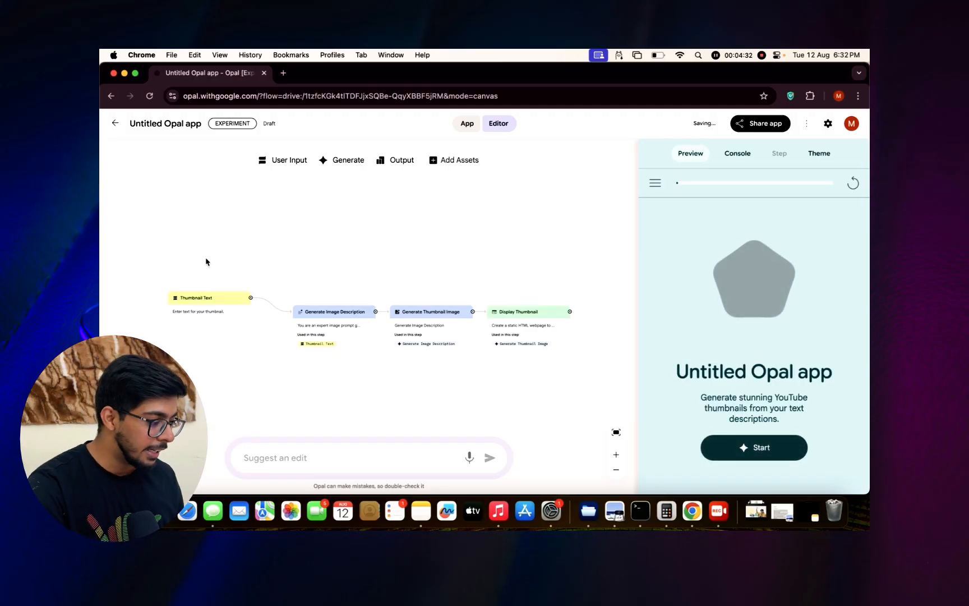
Examine the Thumbnail Text step, the Generate Image Description step's prompt and the models available for it.
left_click(223, 302)
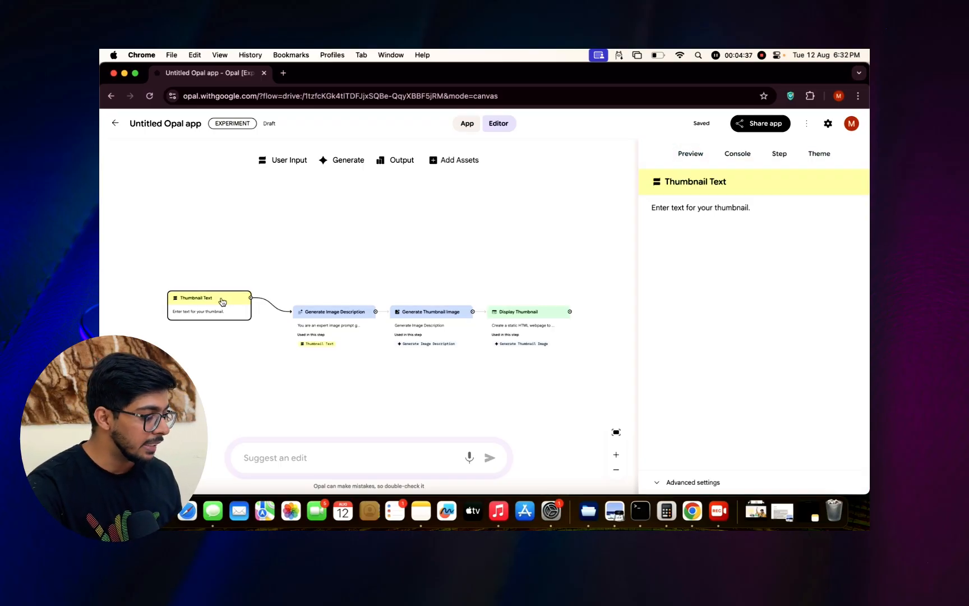
left_click(343, 316)
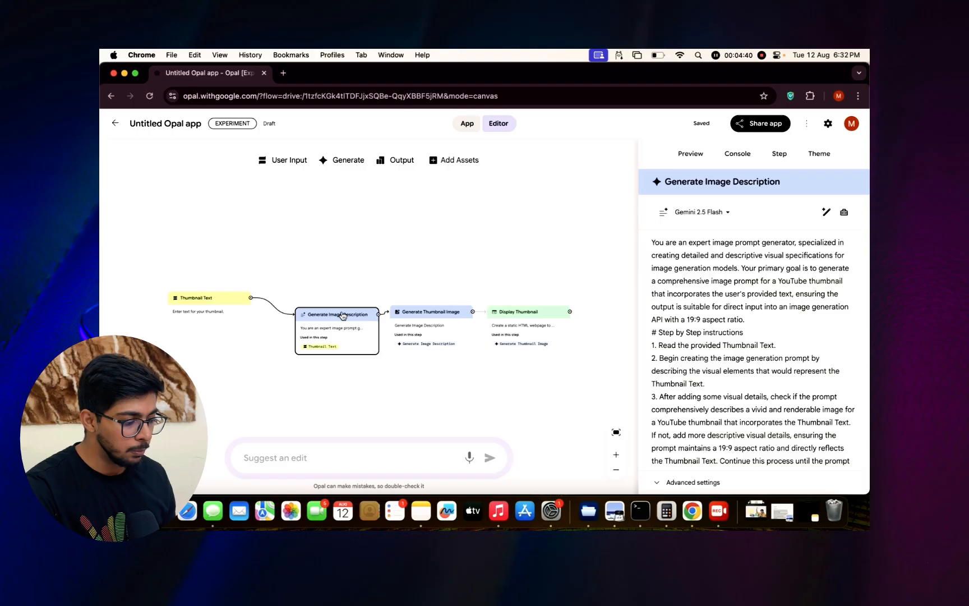
scroll(735, 304, "down", 2)
scroll(735, 305, "down", 5)
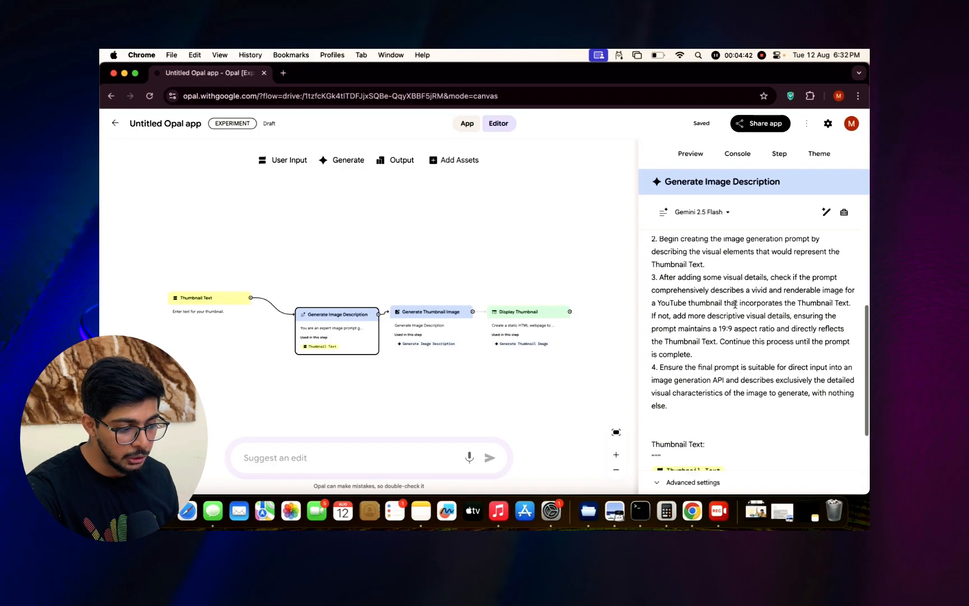
scroll(735, 305, "up", 7)
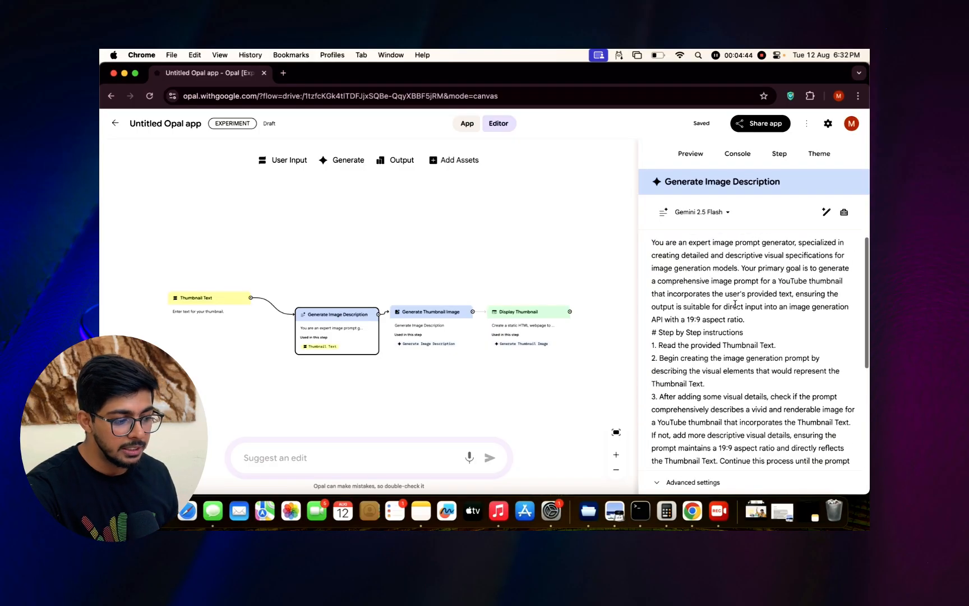
left_click(729, 214)
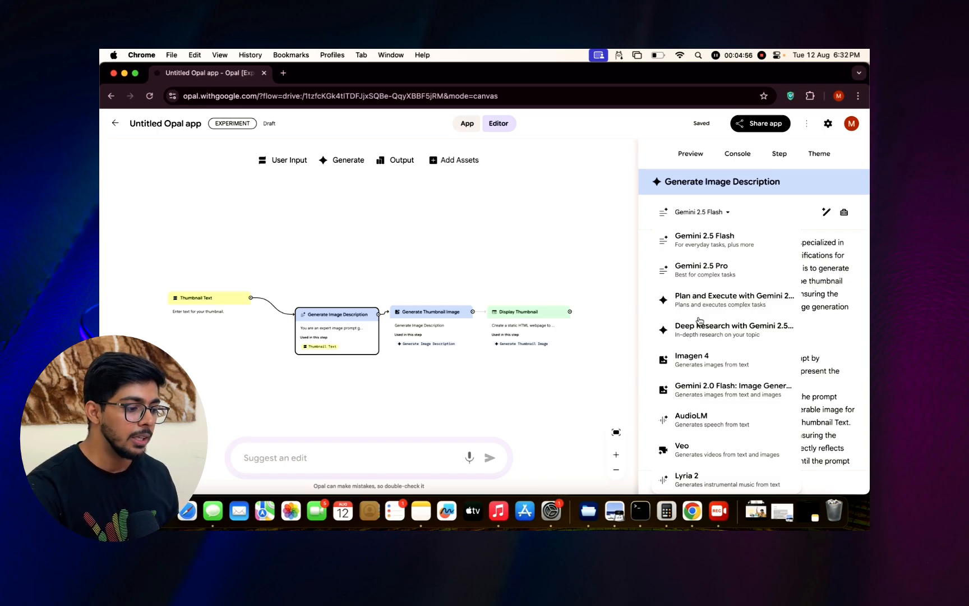
left_click(585, 225)
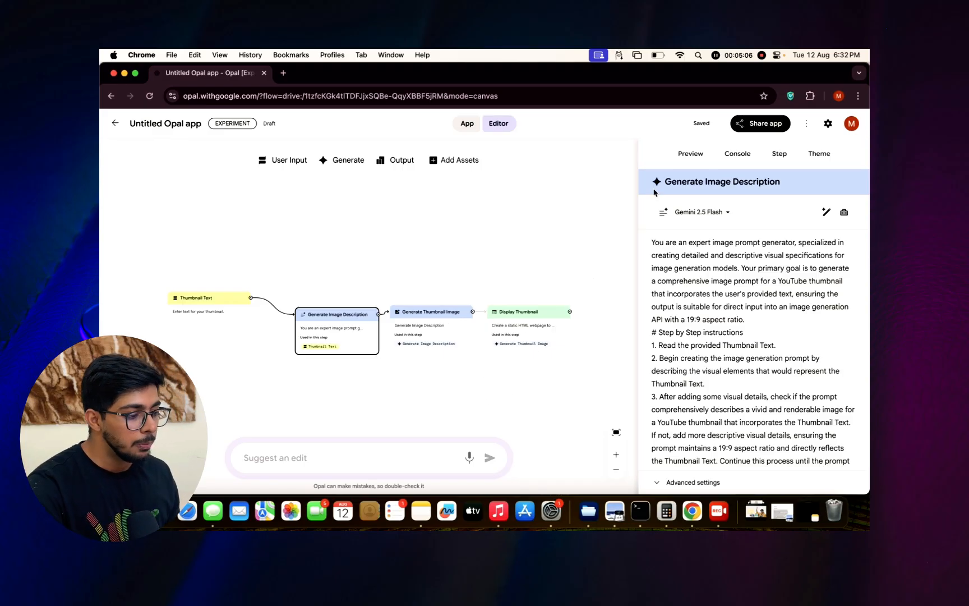
Run the app preview with the text "Generate the thumbnail fro ai video in which a robot is teching to human in class".
left_click(689, 154)
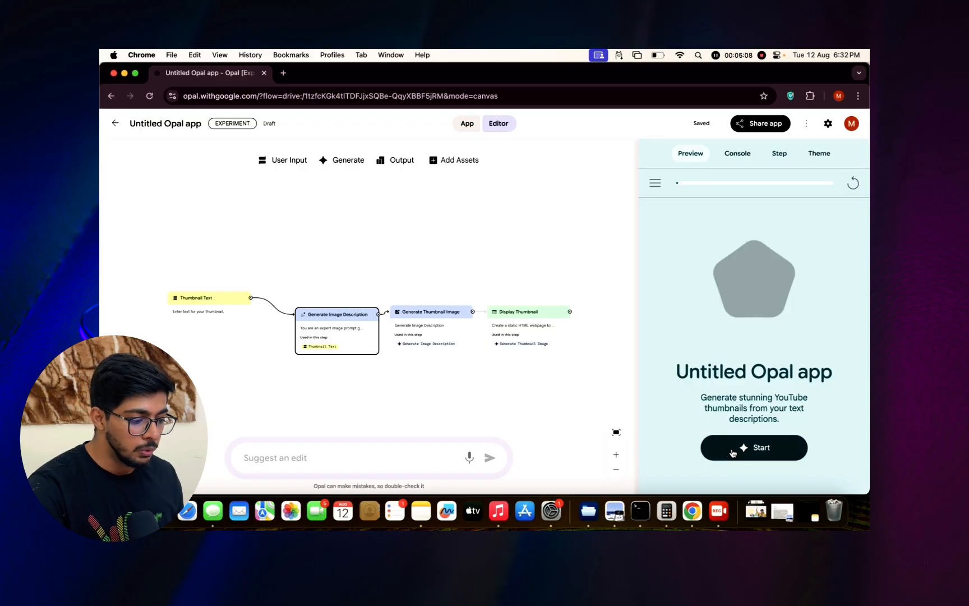
left_click(752, 448)
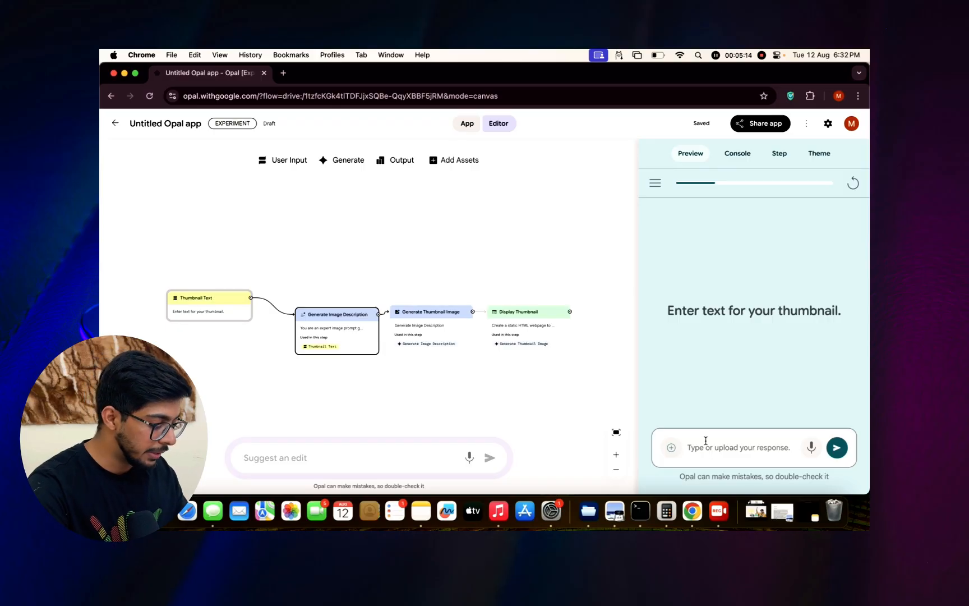
type("Genera")
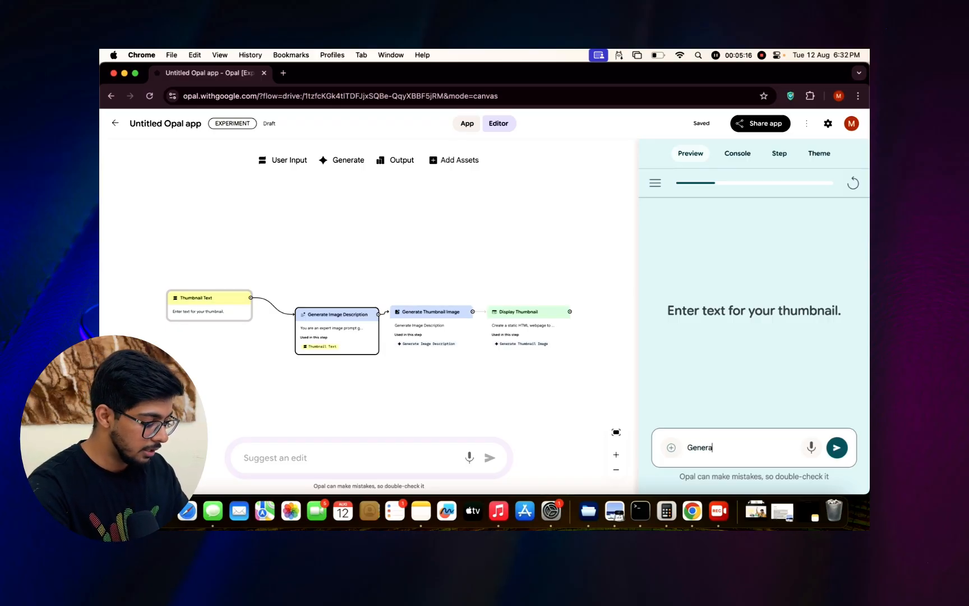
type("te the thumbna")
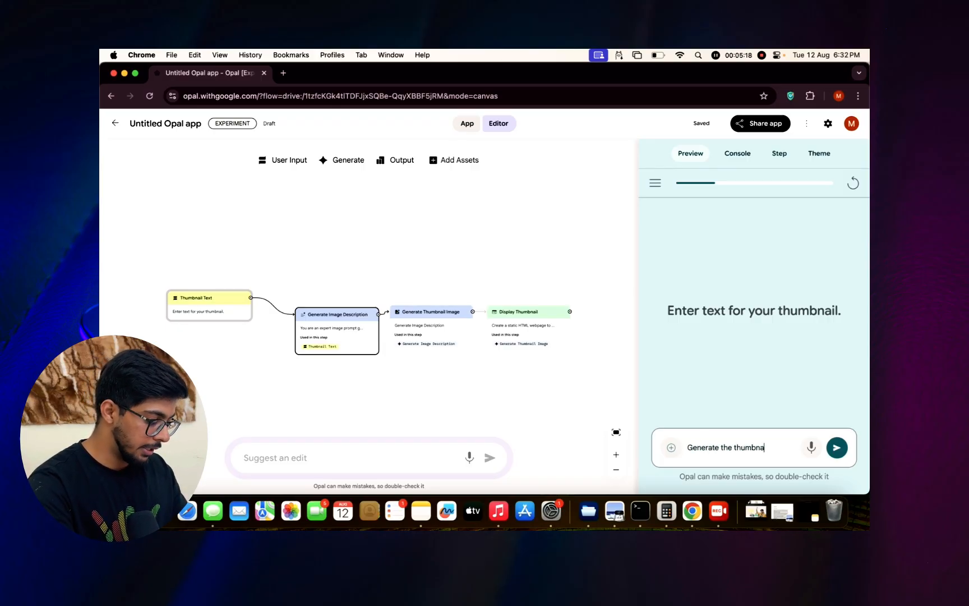
type("il fro ai cha")
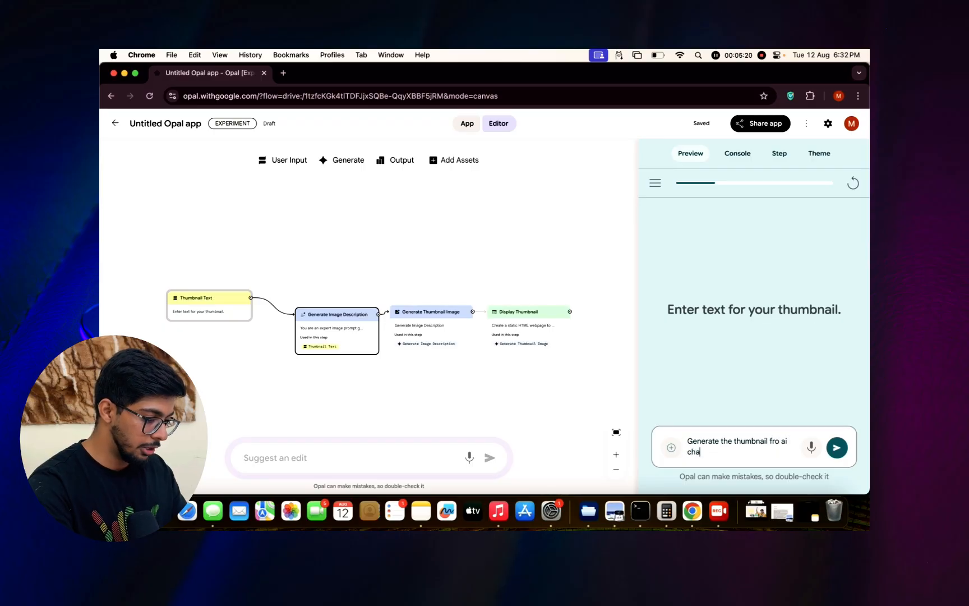
key("BackSpace")
key("BackSpace")
key("BackSpace")
type("vide")
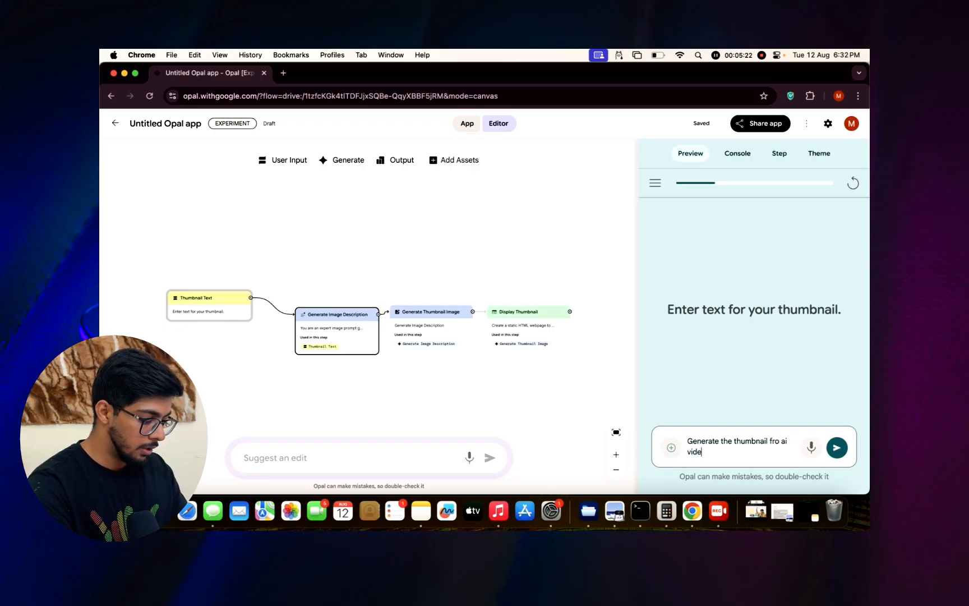
type("o in which ")
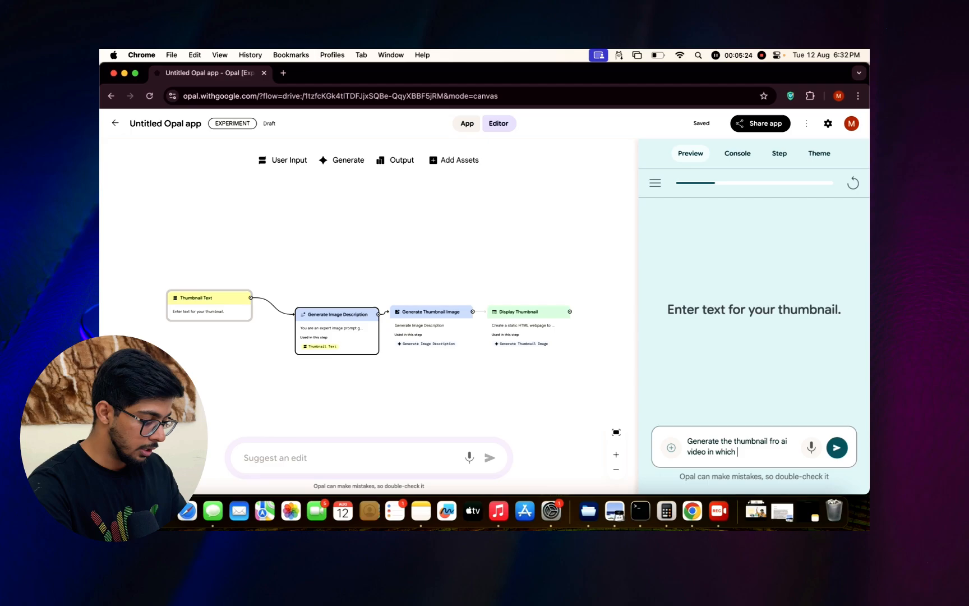
type("a ro")
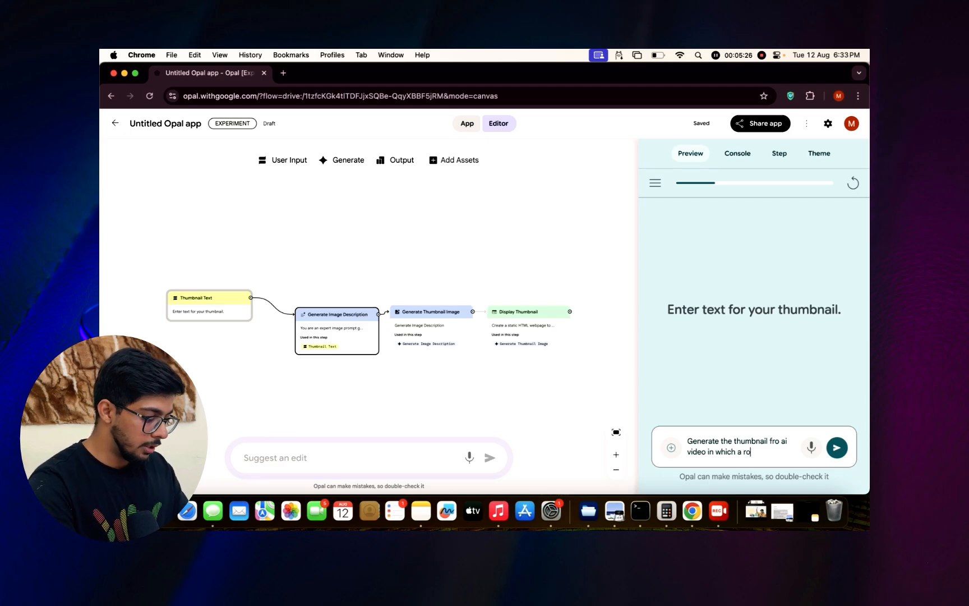
type("bot is techin")
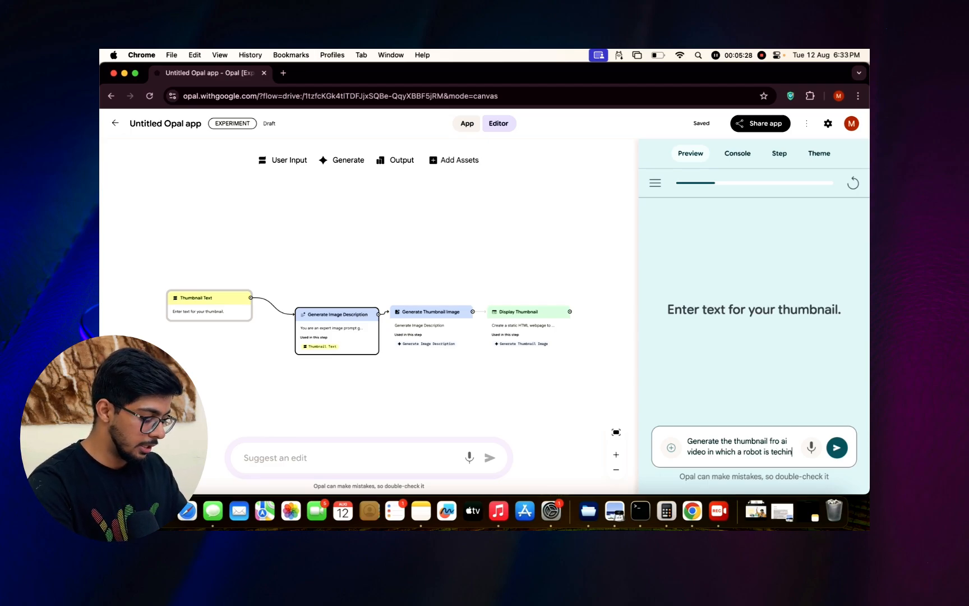
type("g to human in class")
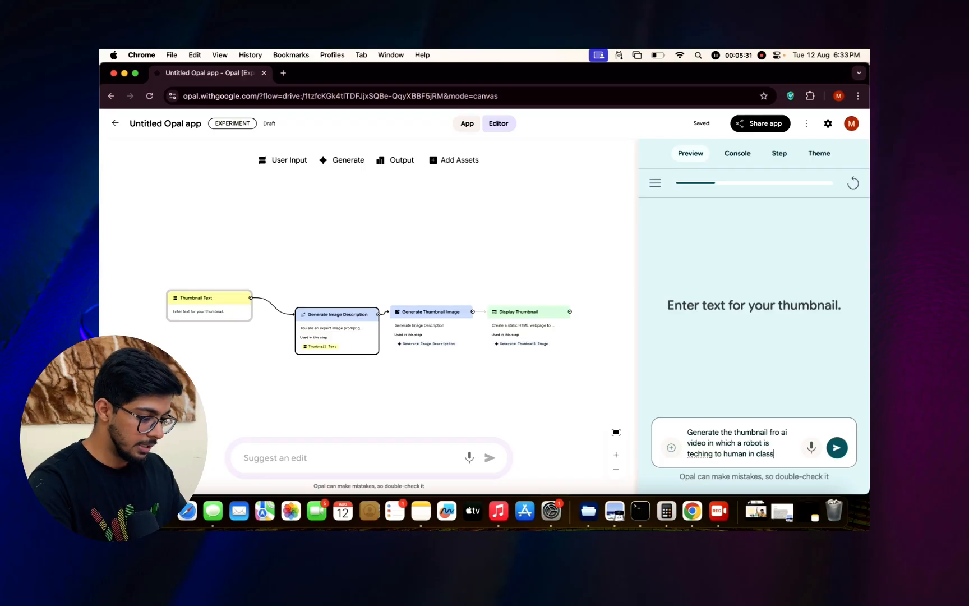
key("Return")
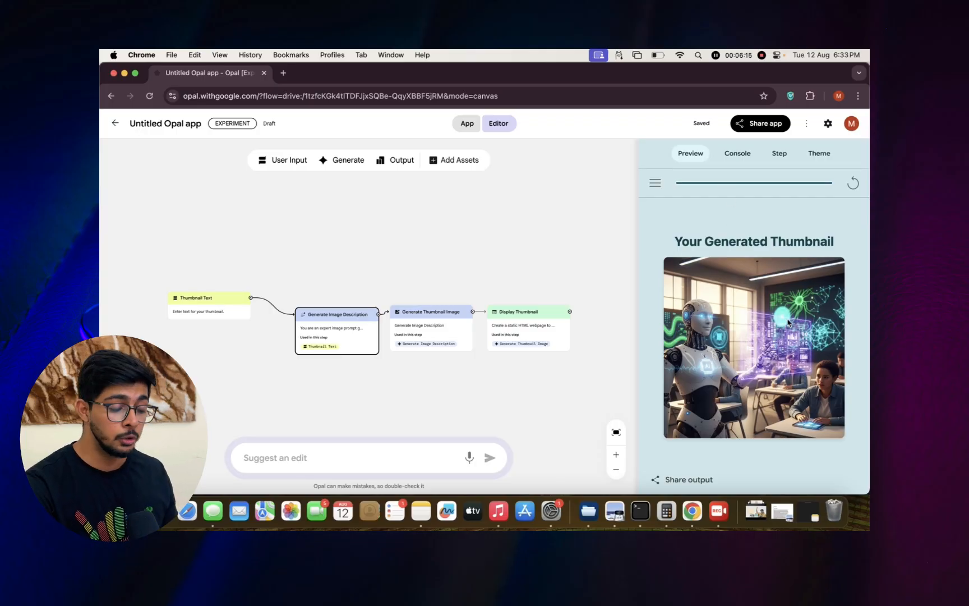
Show the finished app in its full app view and examine the generated thumbnail.
left_click(472, 128)
scroll(460, 328, "down", 5)
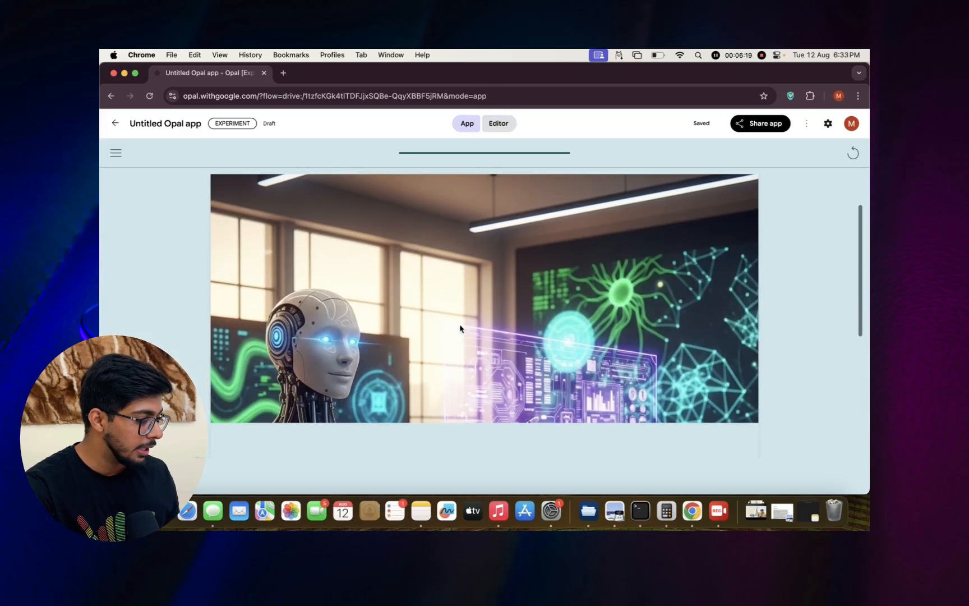
scroll(460, 328, "down", 2)
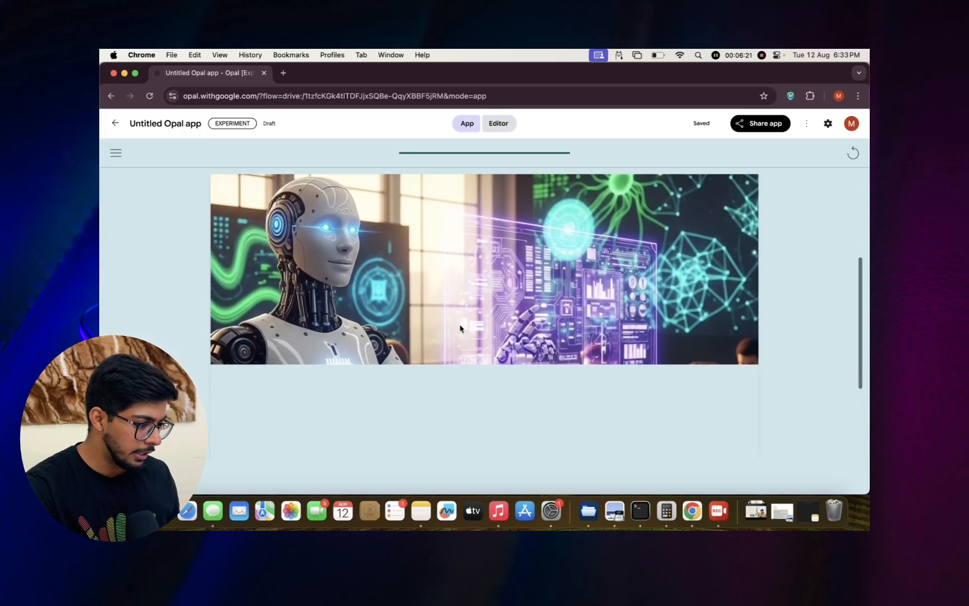
scroll(460, 328, "up", 3)
scroll(460, 329, "up", 3)
scroll(460, 328, "down", 3)
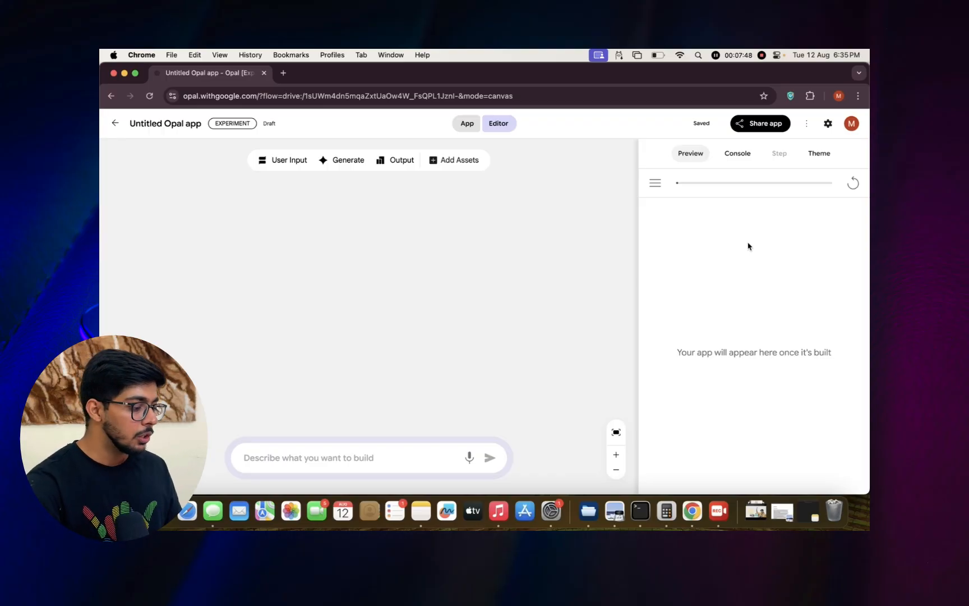
Begin the new app's description with the line "Create an application to generate resumes that contains:".
left_click(352, 461)
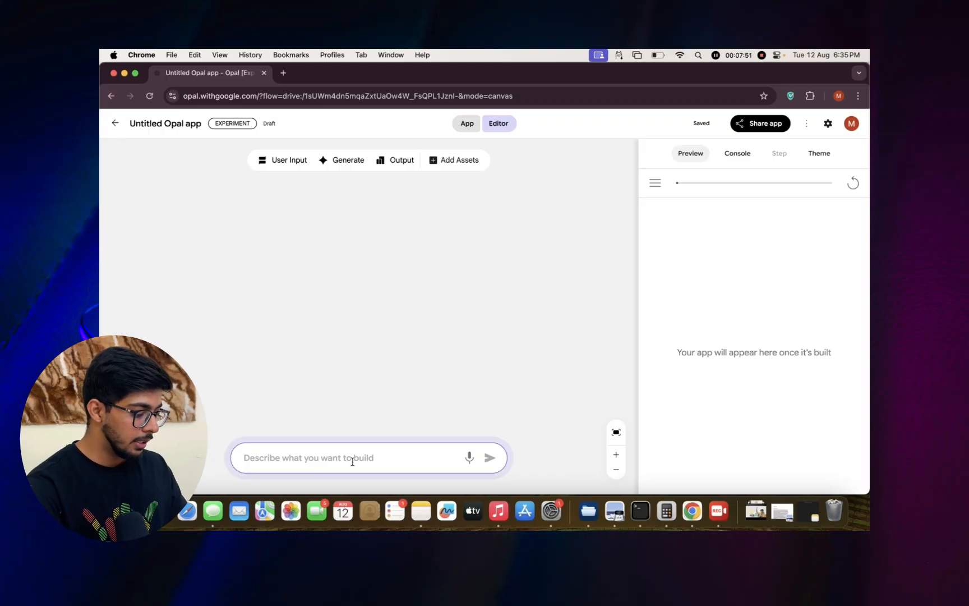
type("Create an")
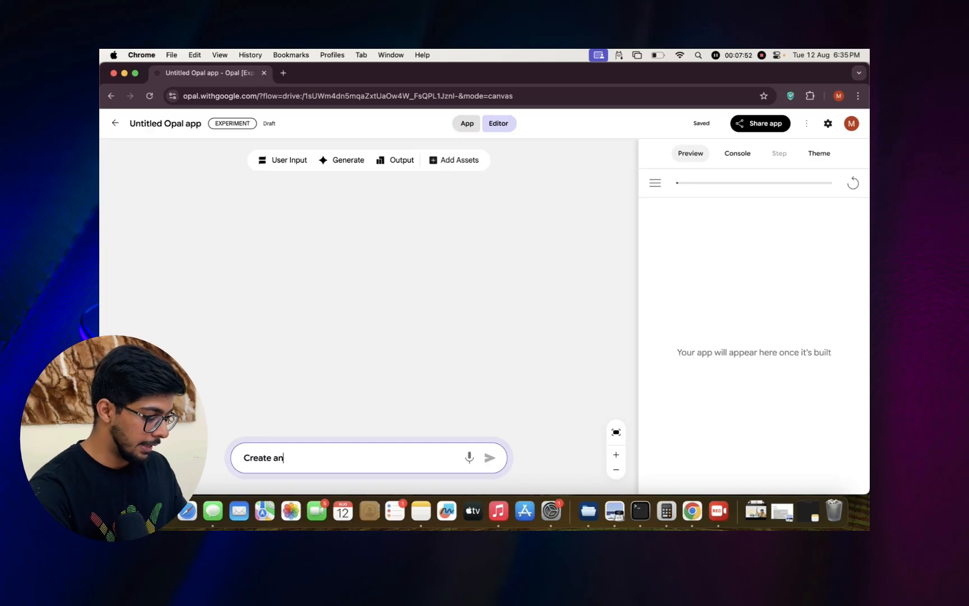
type(" application ")
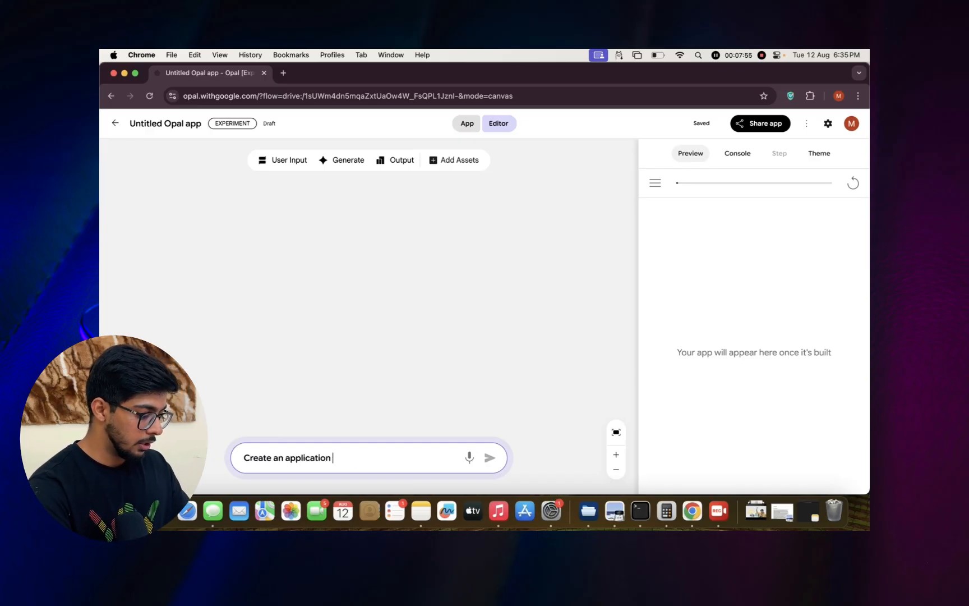
type("to generate")
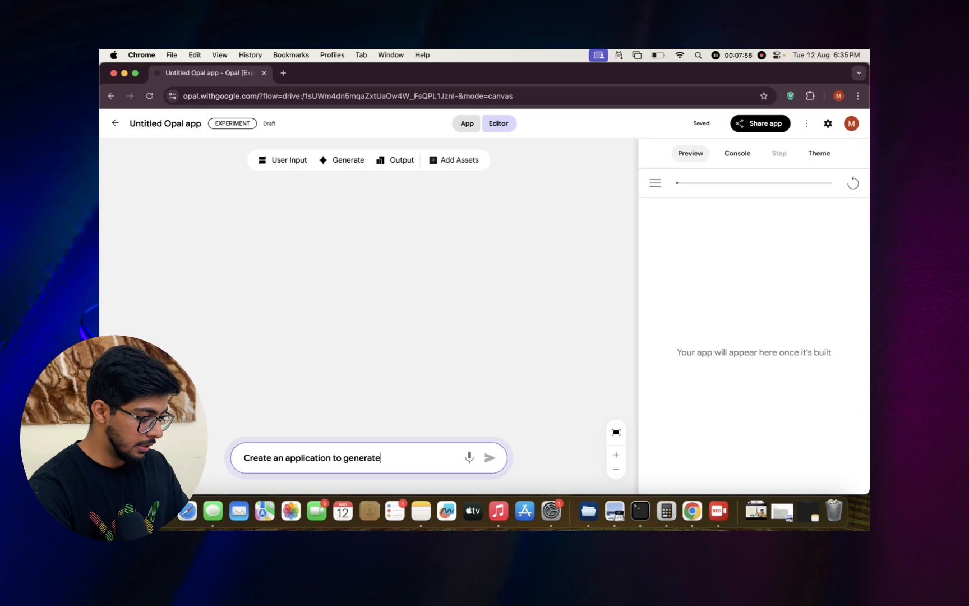
type(" resumes")
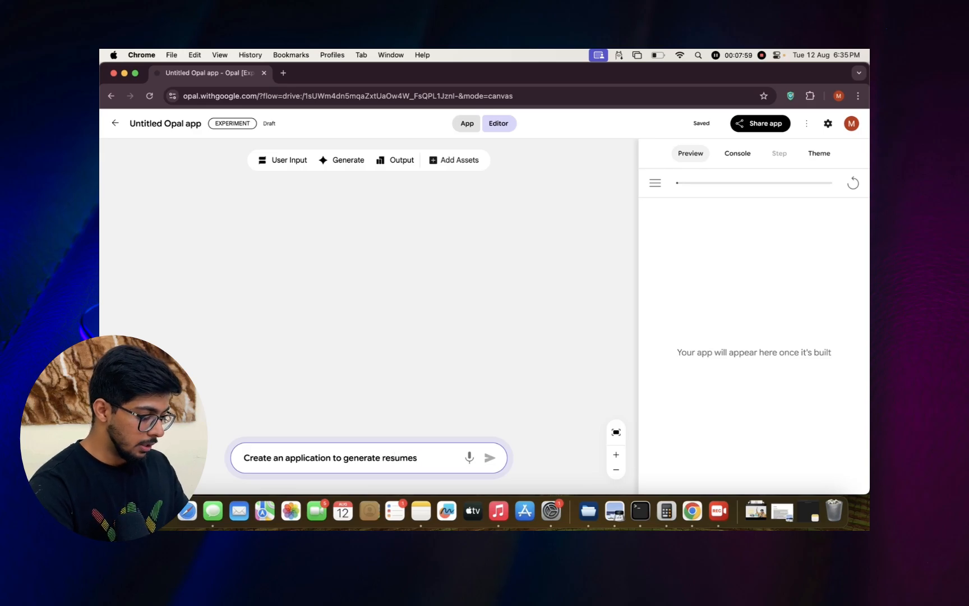
type(" that cn")
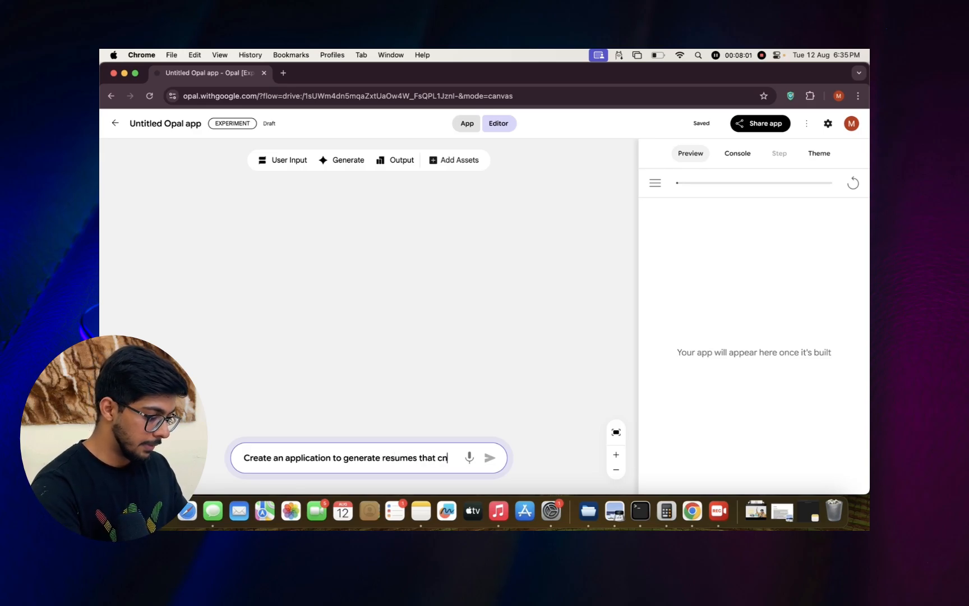
key("BackSpace")
type("ontai")
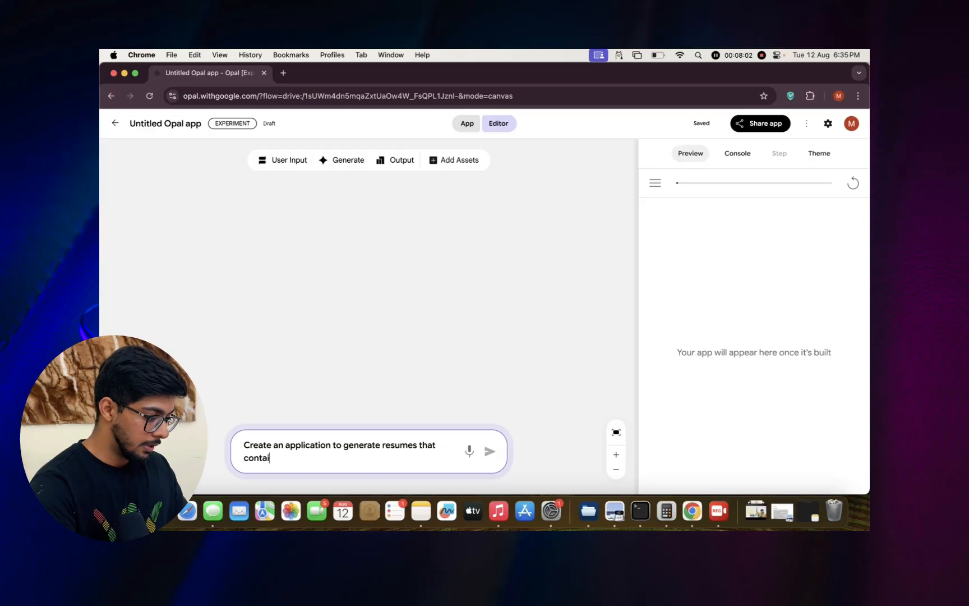
type("ns:")
key("shift+Return")
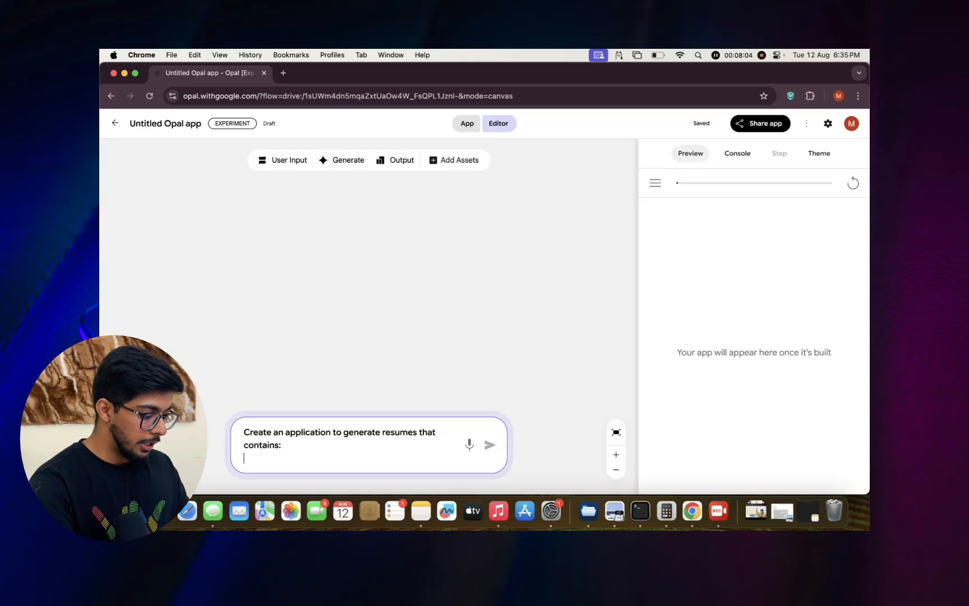
Add the line "Self introduction: name, contact, email addess amd addess" to the app description.
type("Self intr")
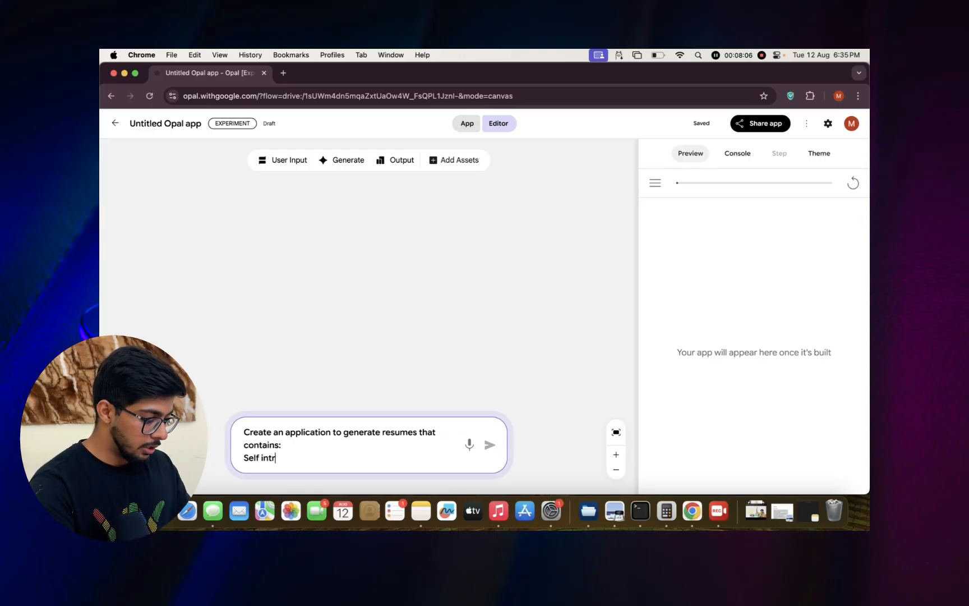
type("oduction: ")
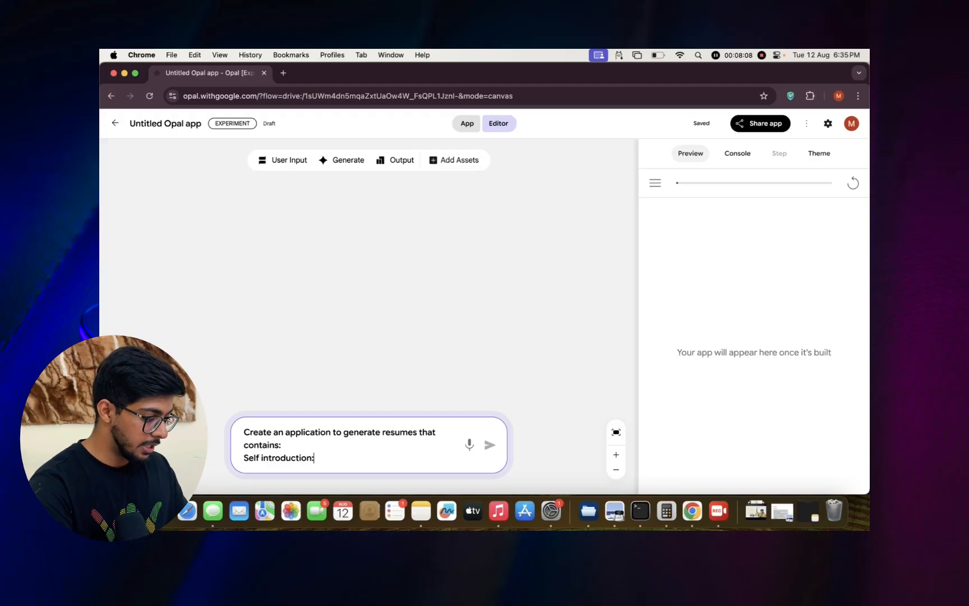
type("name,")
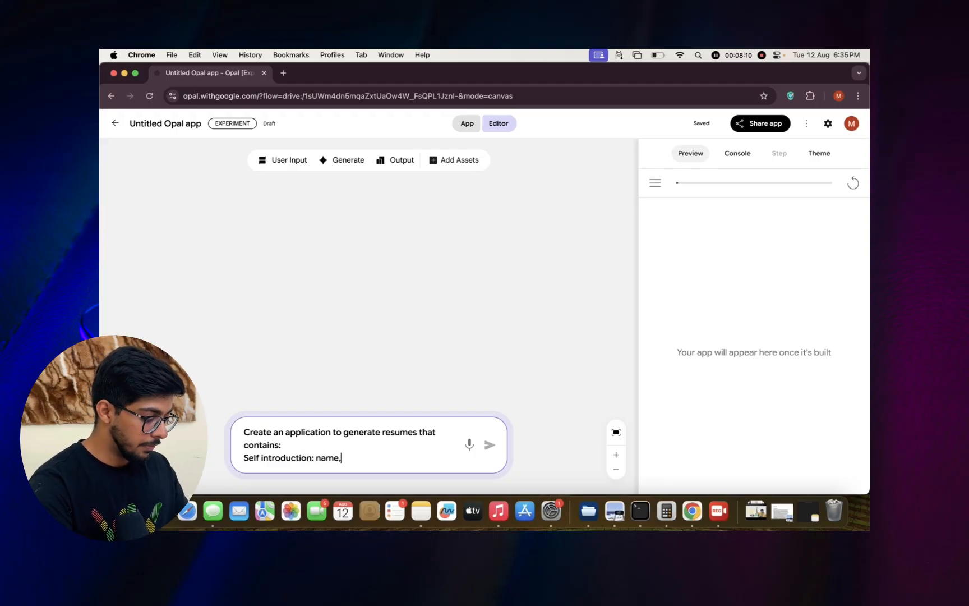
type(" contact, e")
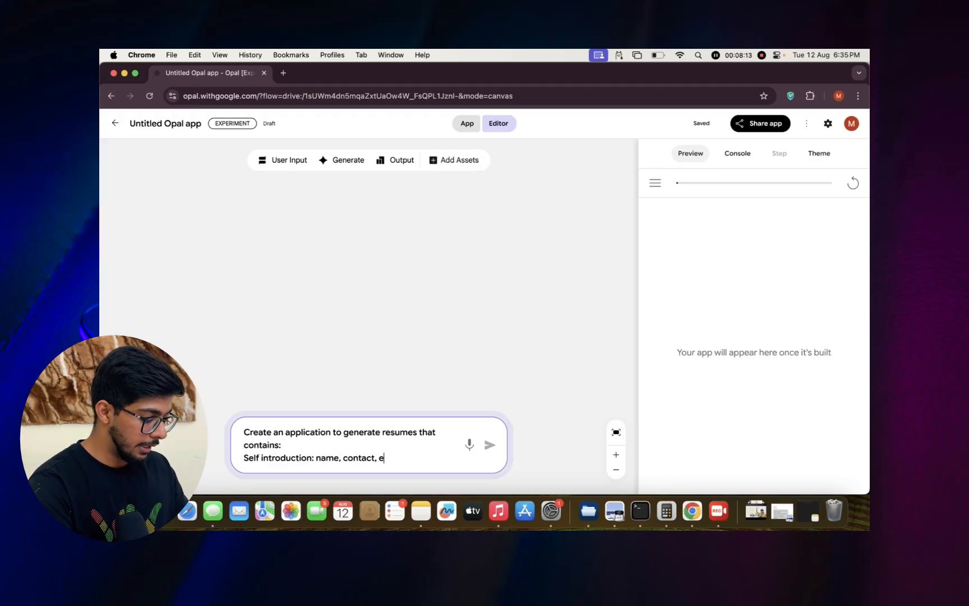
type("mail addes")
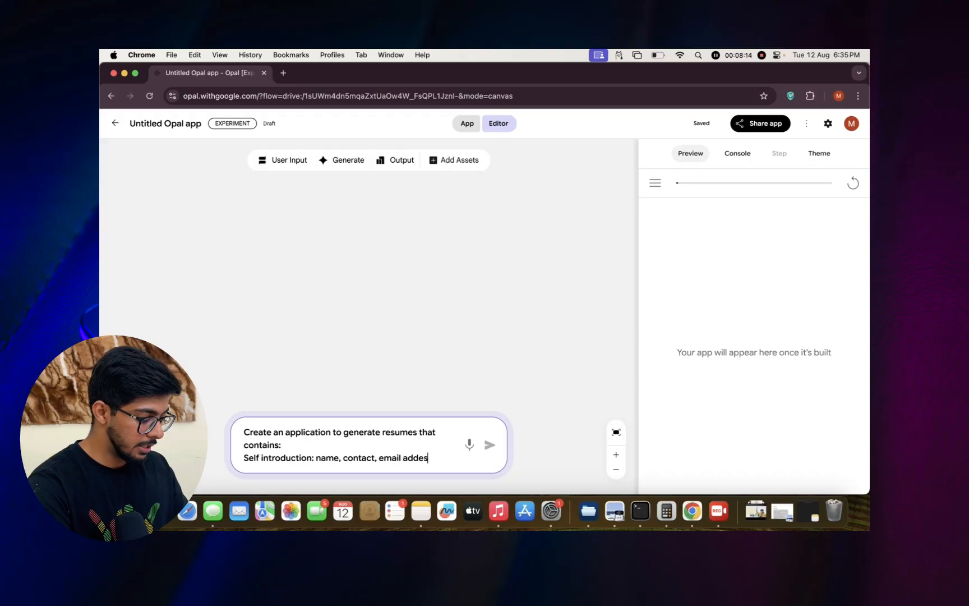
type("s amd addess")
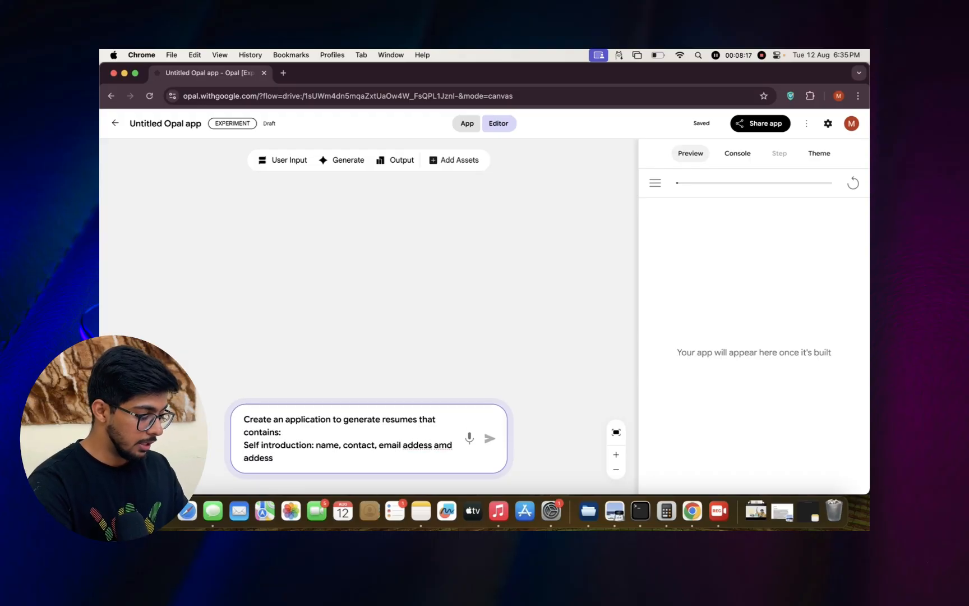
key("shift+Return")
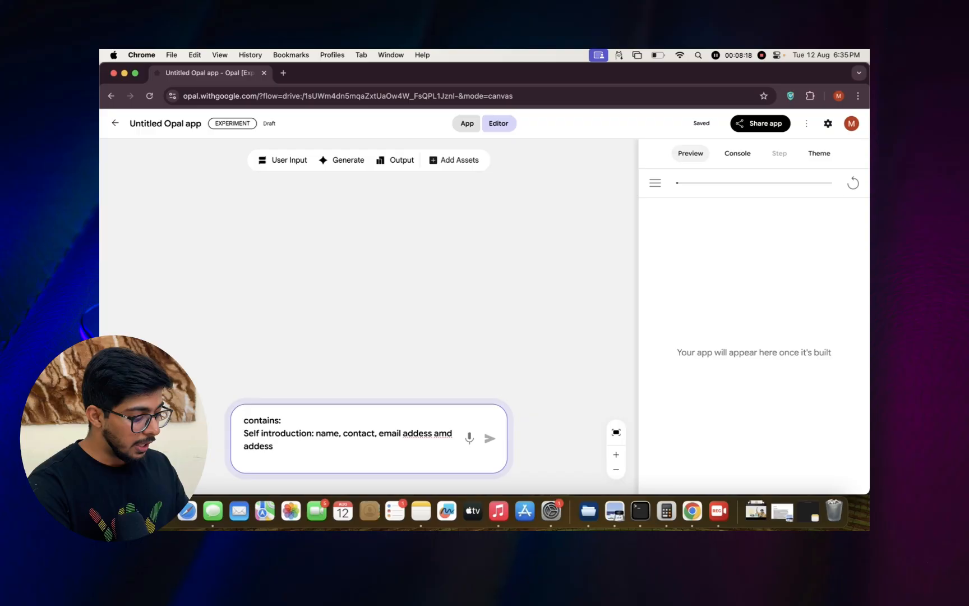
Add the resume sections "education:", "Hobbies:" and "Skilles:" to the description, each on its own line.
type("education:")
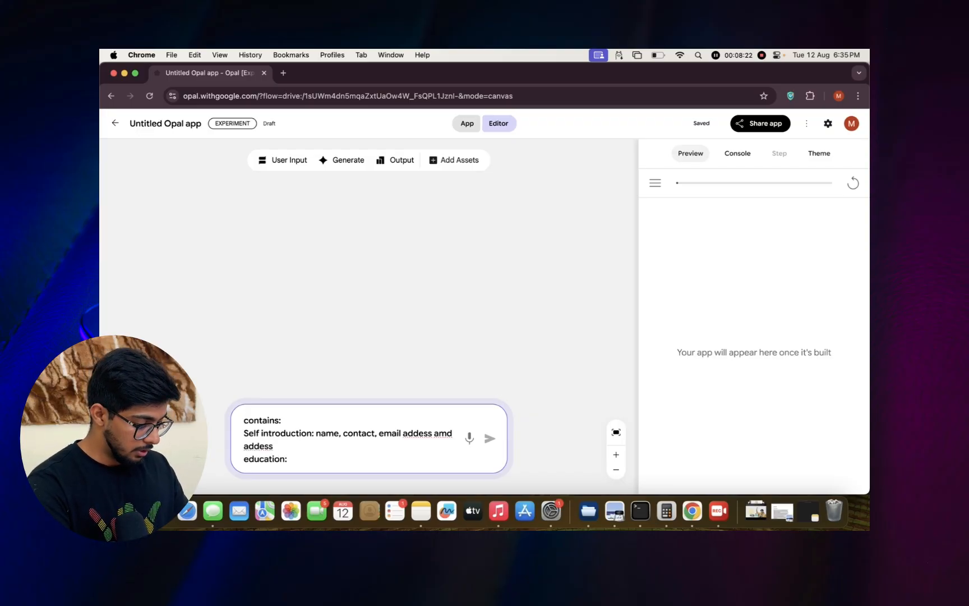
key("shift+Return")
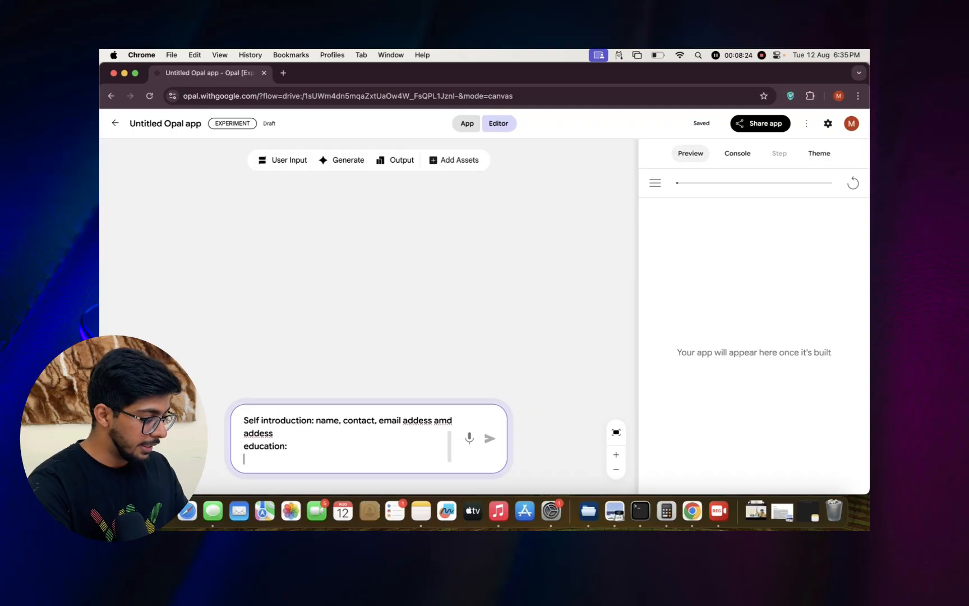
type("Hovve")
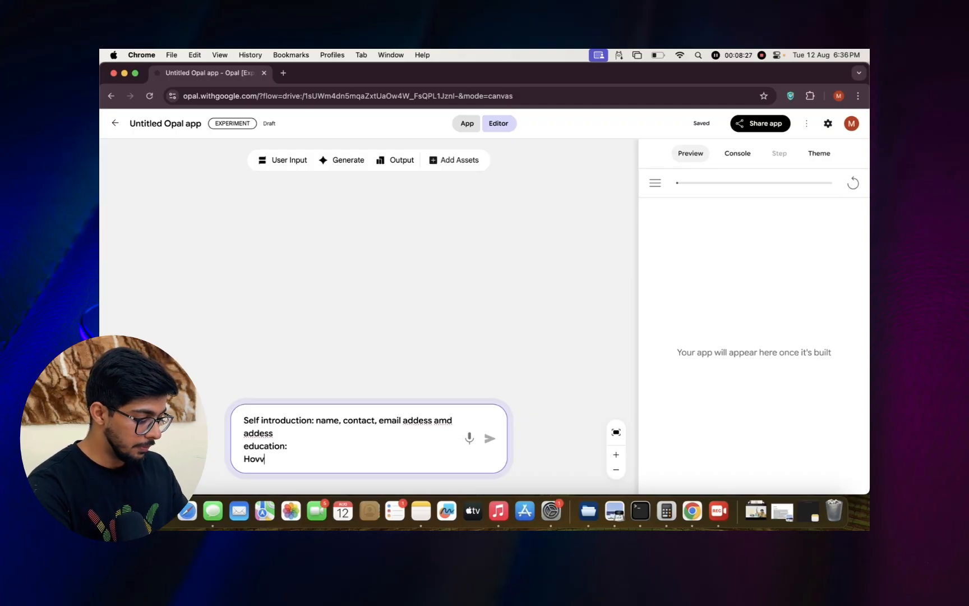
key("BackSpace")
key("BackSpace")
type("bbi")
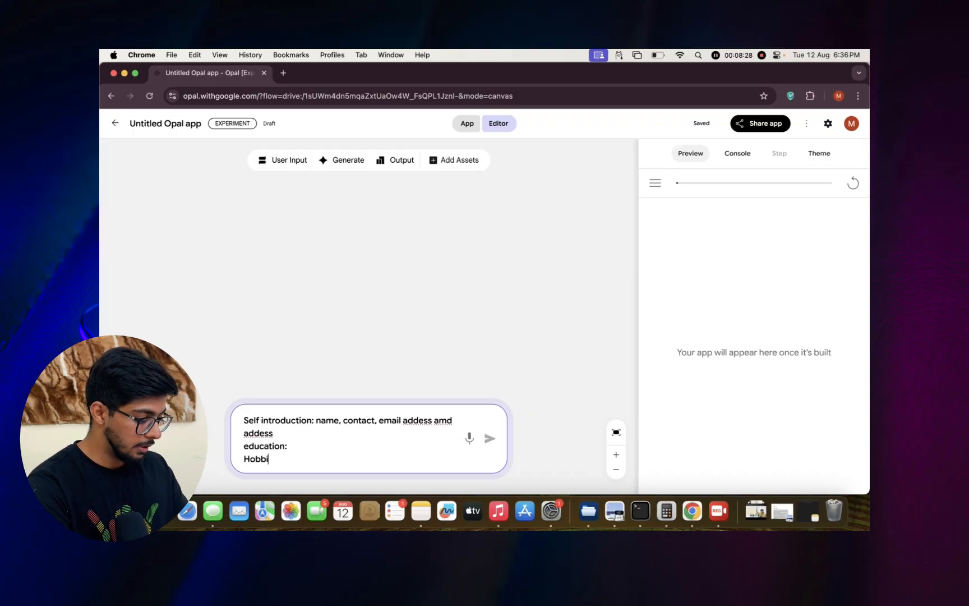
type("es")
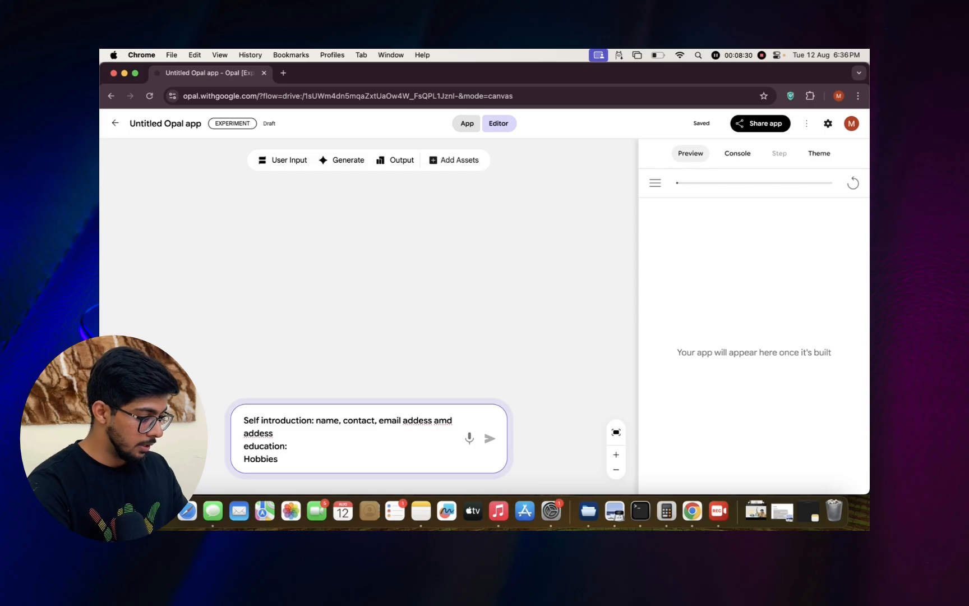
type(":")
key("Return")
type("Skilles")
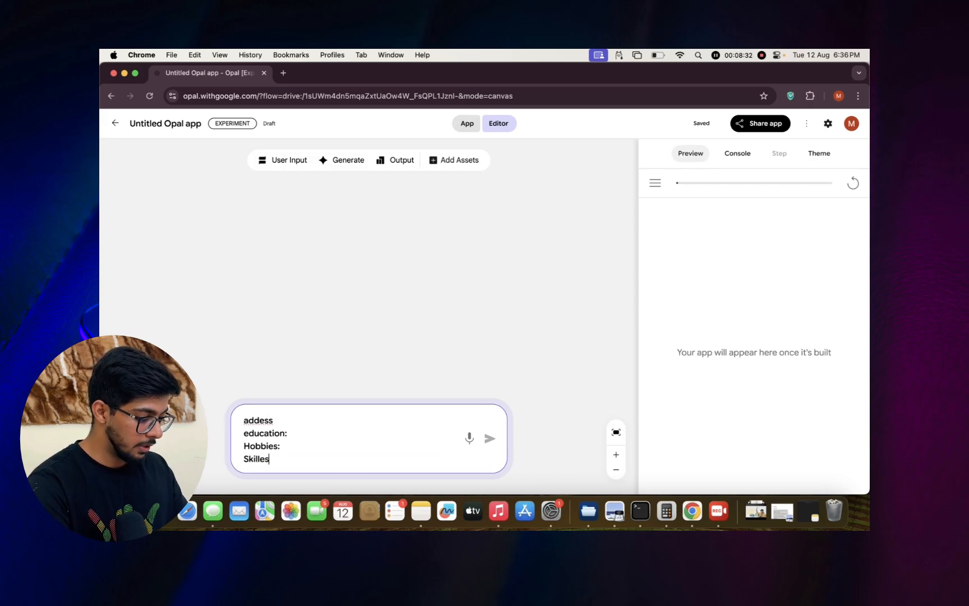
type(":")
key("Return")
Add the section line "work expeirence:" to the description, with a space between the two words.
type("works")
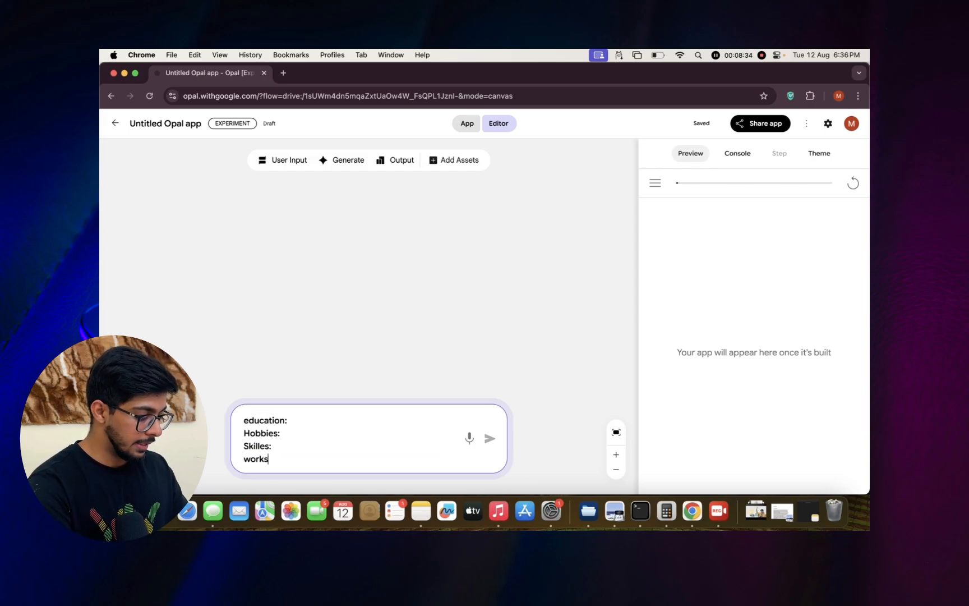
key("BackSpace")
type("expe")
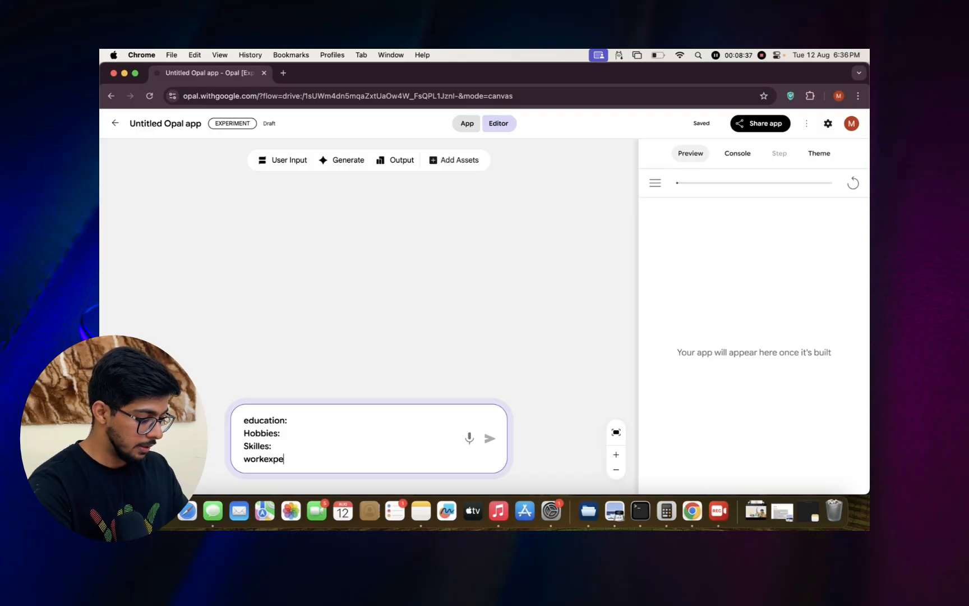
type("irence")
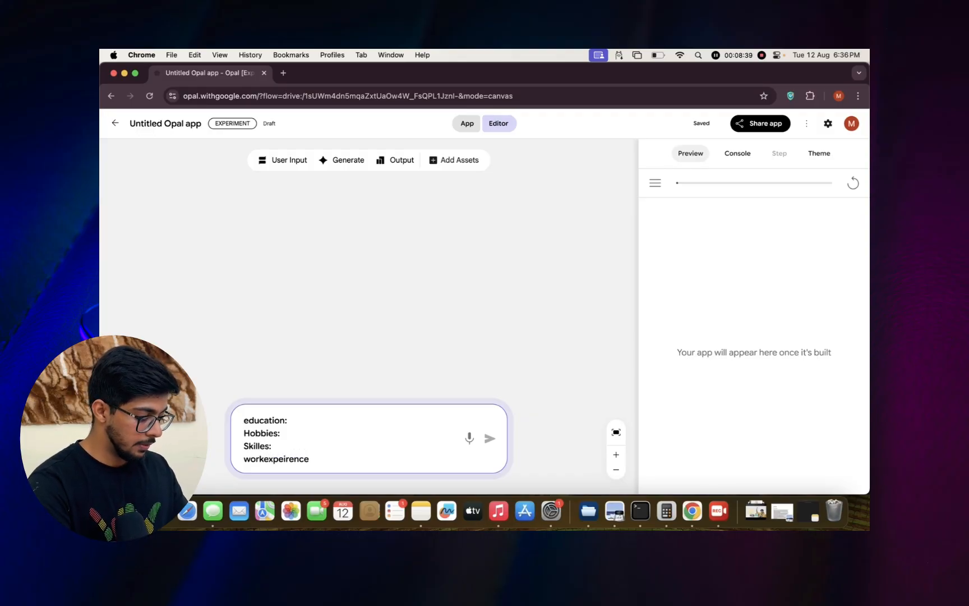
key("Left")
key("Left")
key("Left")
key("Left")
key("Left")
key("Left")
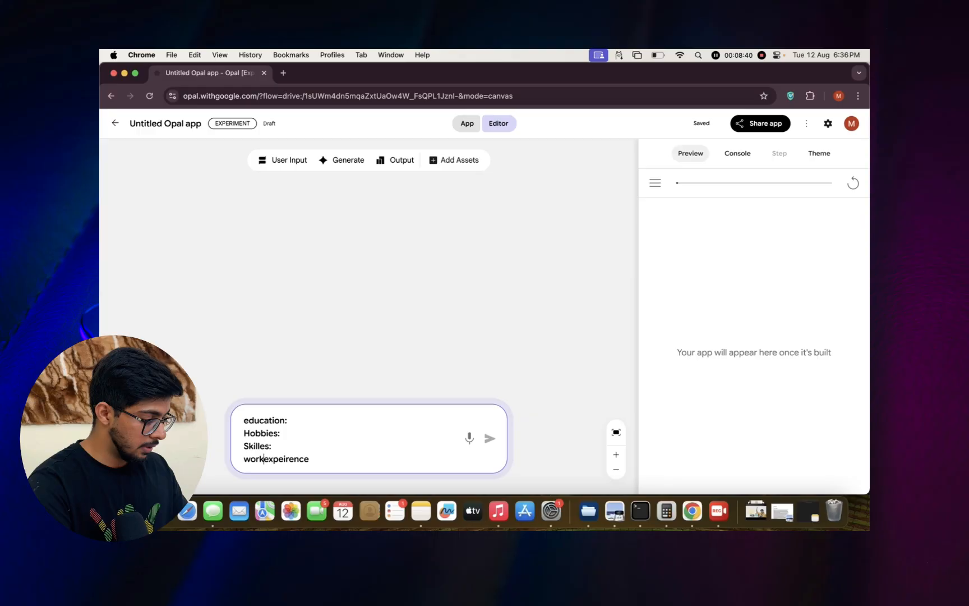
key("Right")
key("Right")
key("Right")
key("Right")
key("Right")
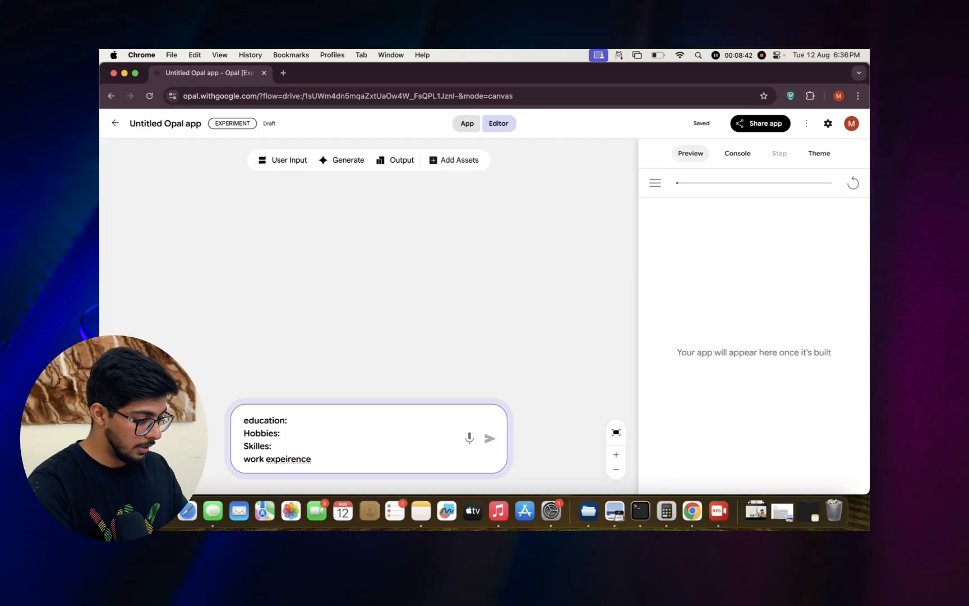
type(":")
key("shift+Return")
Finish the description with "Summary: (Summary can be ai generated)" and submit it to build the resume app.
type("Summa")
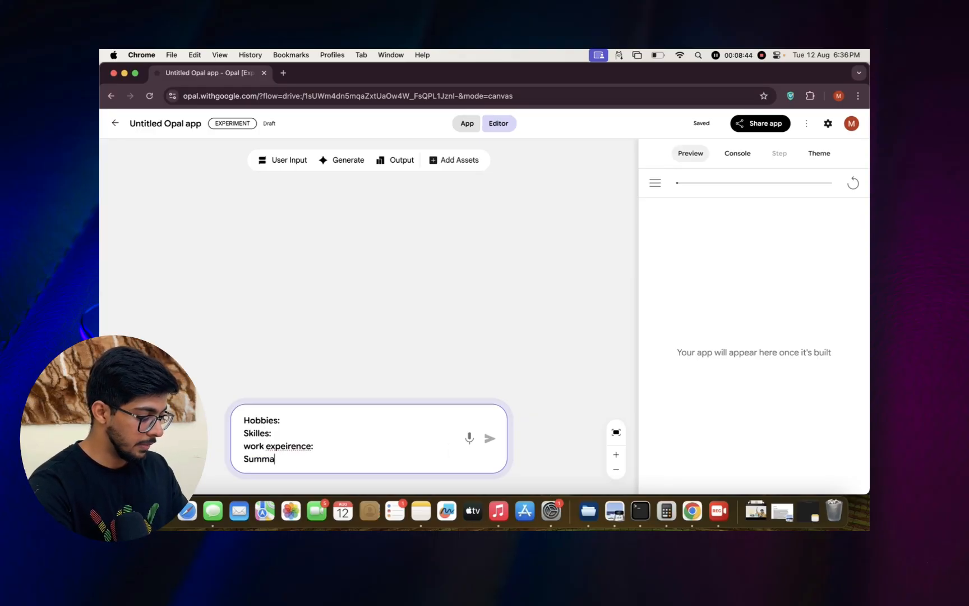
type("ry:")
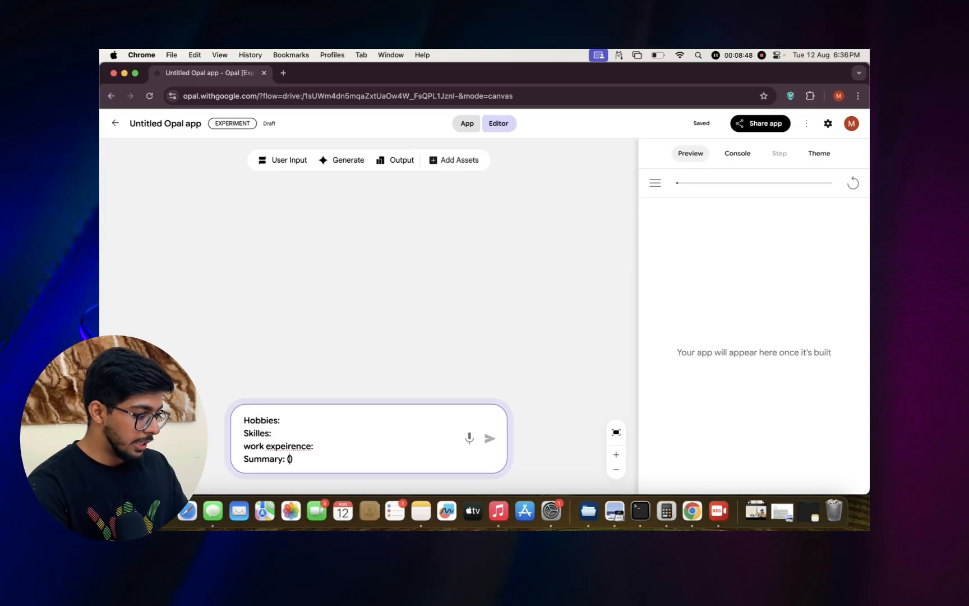
type(" (Summary c")
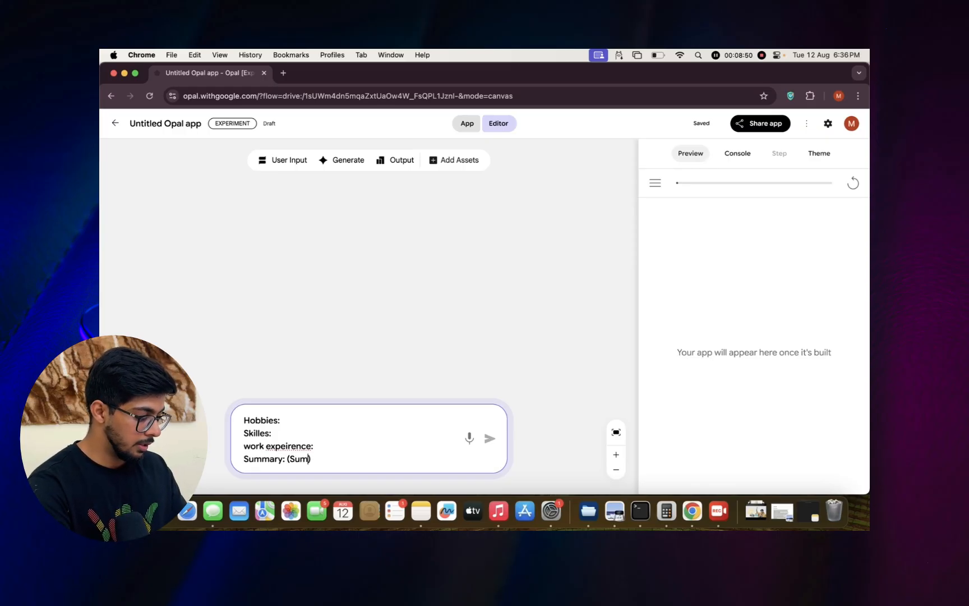
type("an be ai gene")
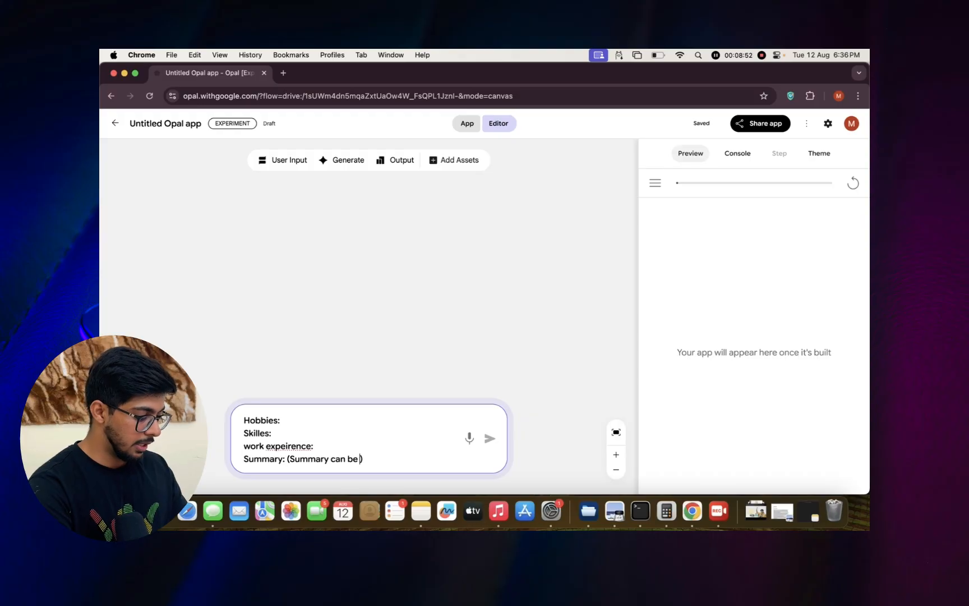
type("rated")
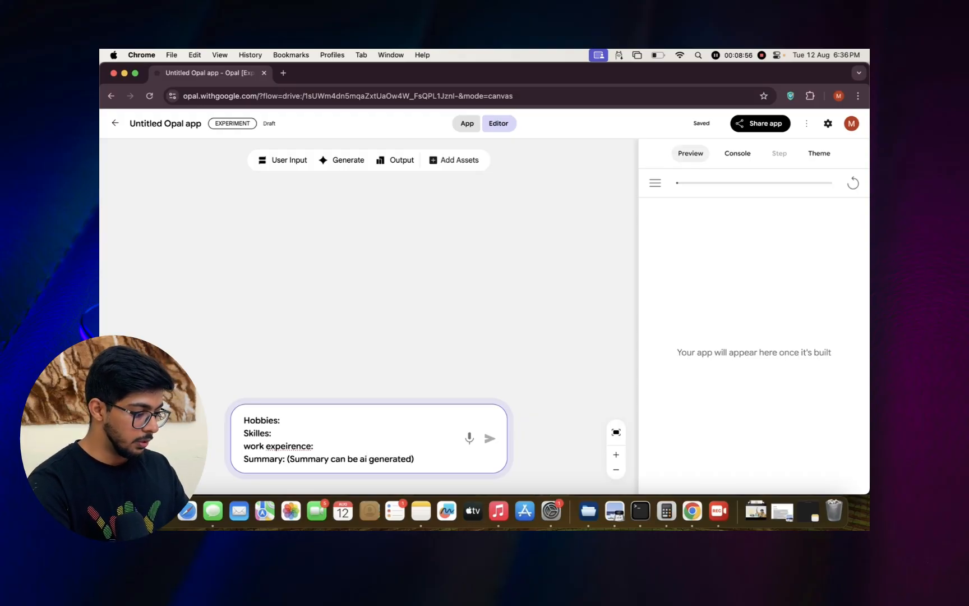
key("Return")
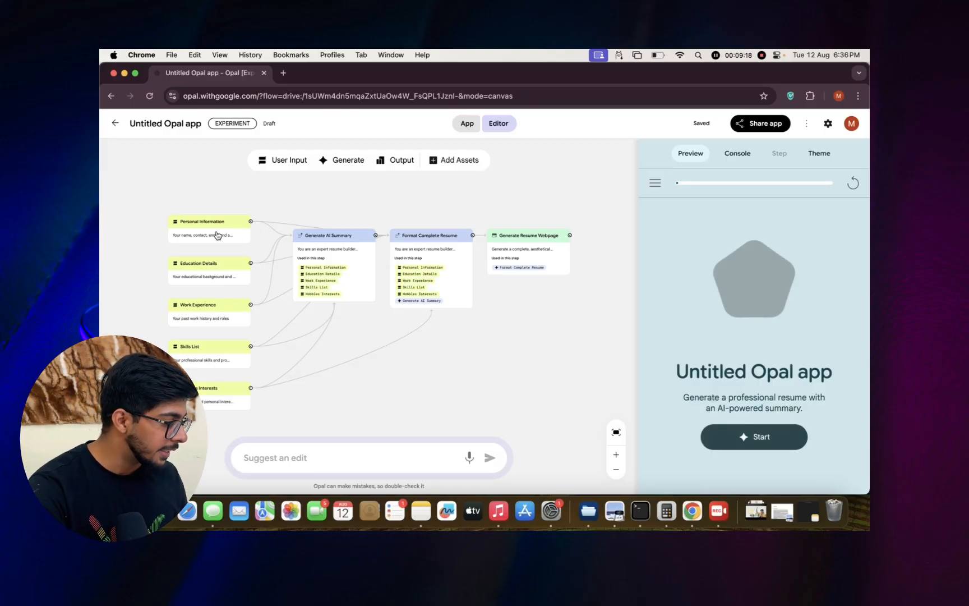
Start the resume app's preview and submit the person's name, phone number, email and address as the personal information.
left_click(761, 437)
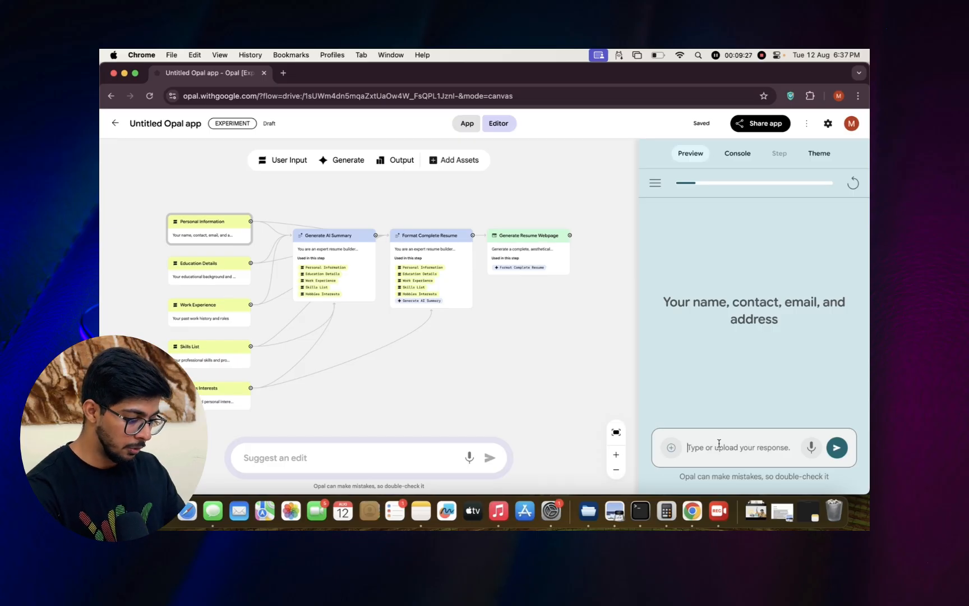
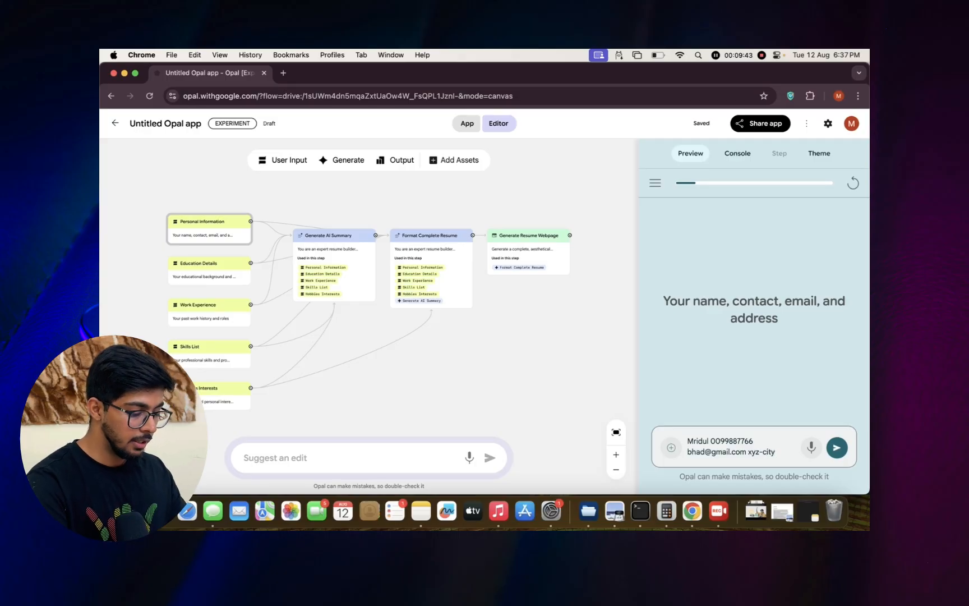
key("Return")
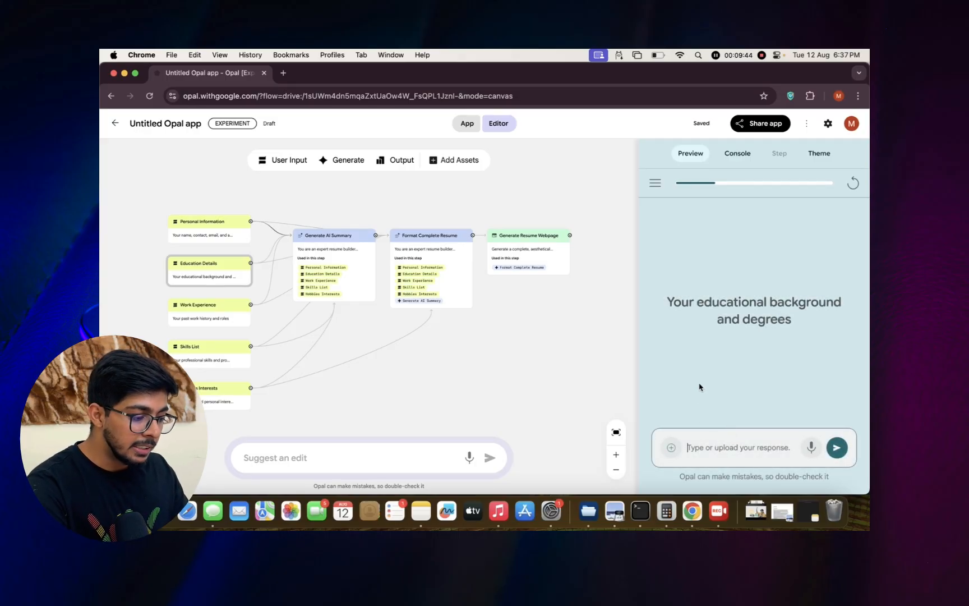
Submit "Gradtuation is B.tech fromo x-college post graduation is M.tech from y-college" as the educational background.
left_click(706, 444)
type("Gradtua")
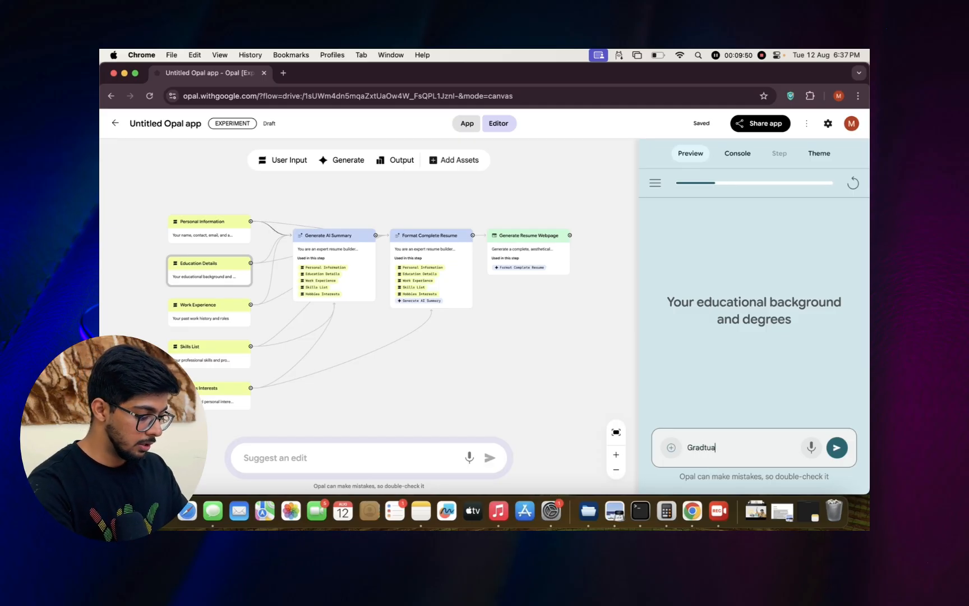
type("tion is B")
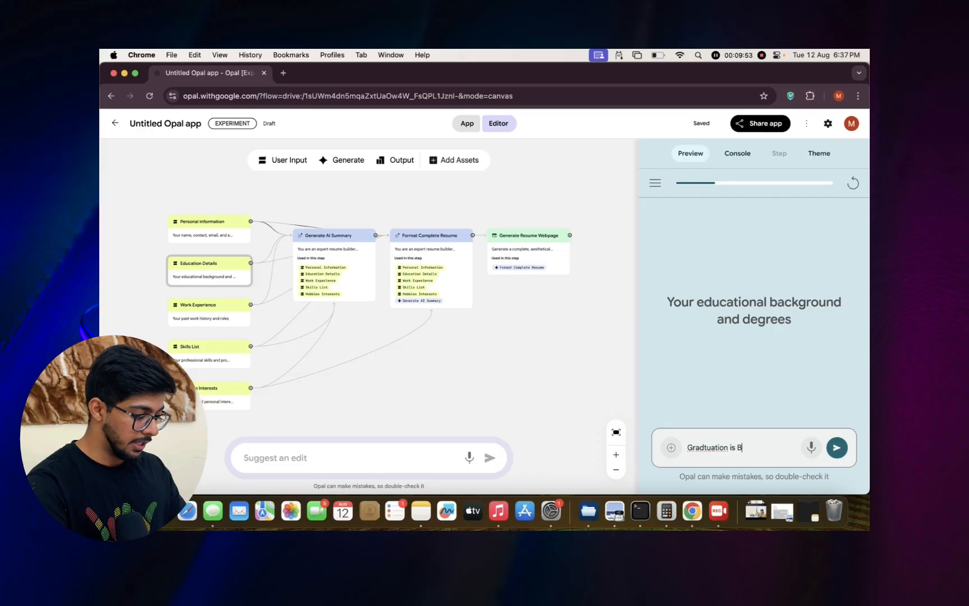
type(".tech fromo")
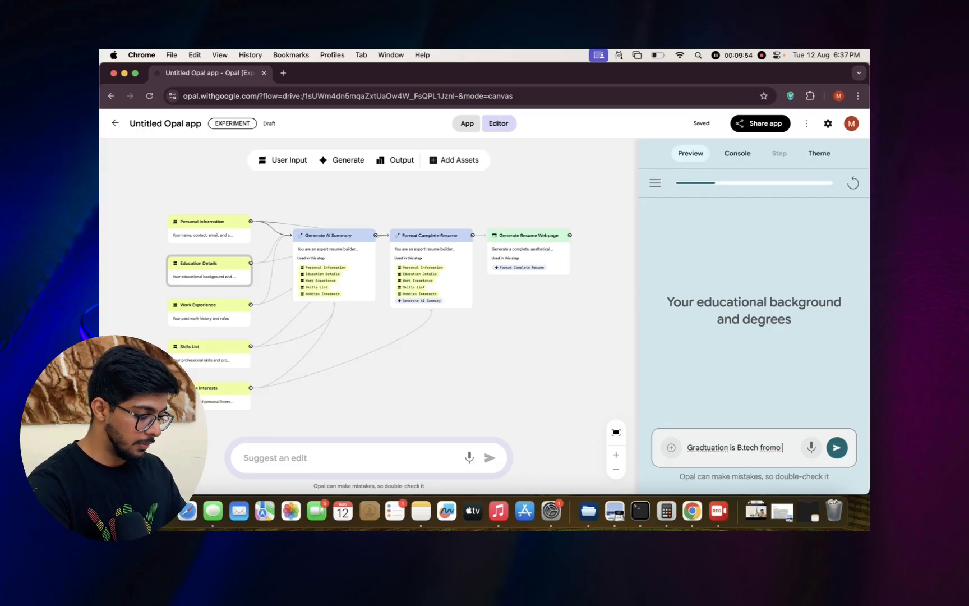
type(" x-c")
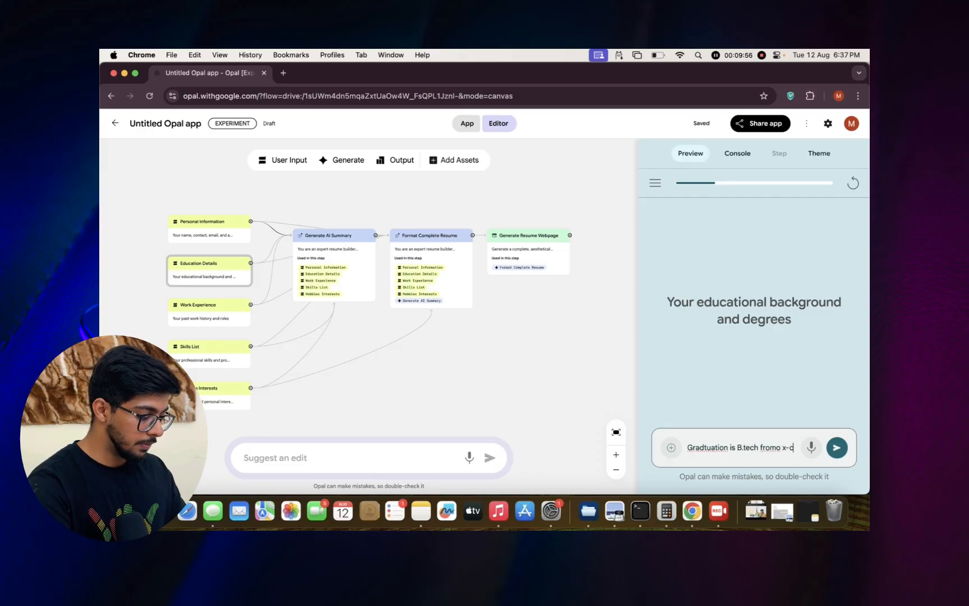
type("ollege ")
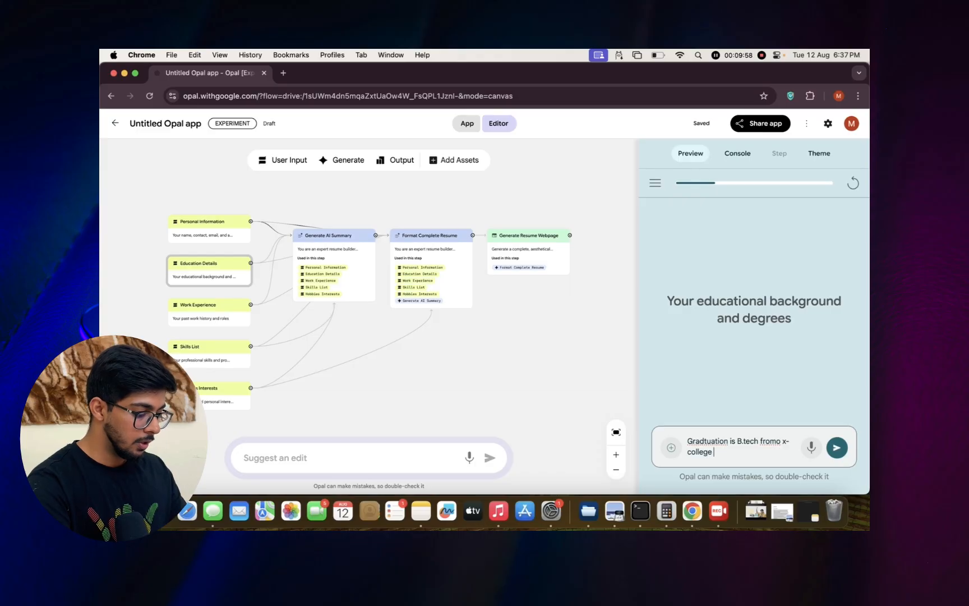
type("post graduat")
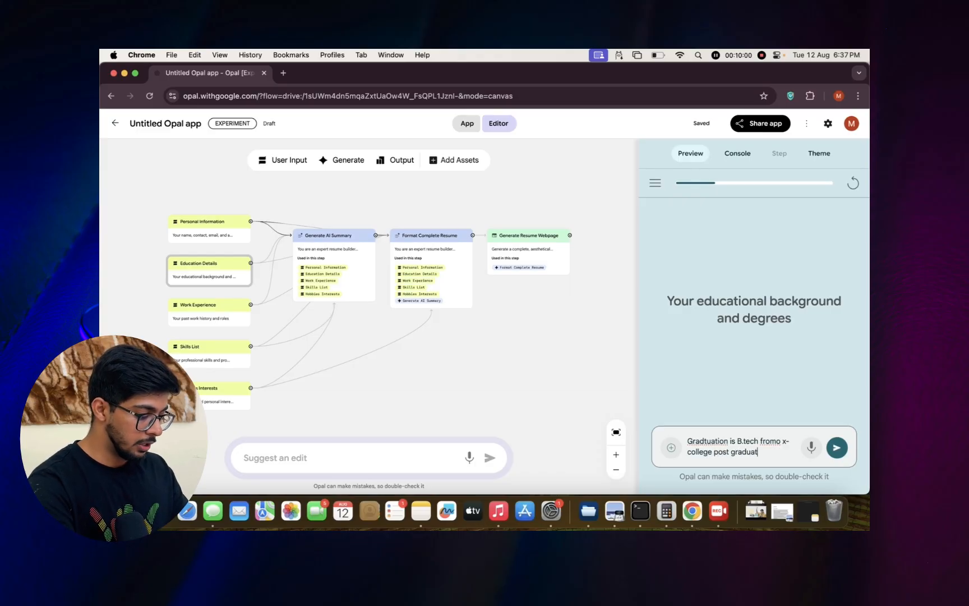
type("ion is")
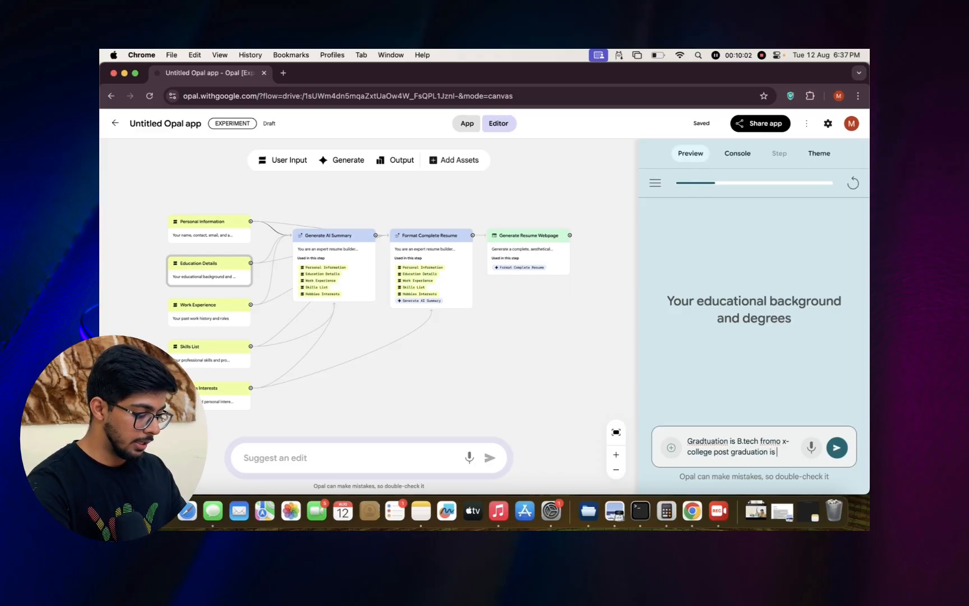
type(" M.tech")
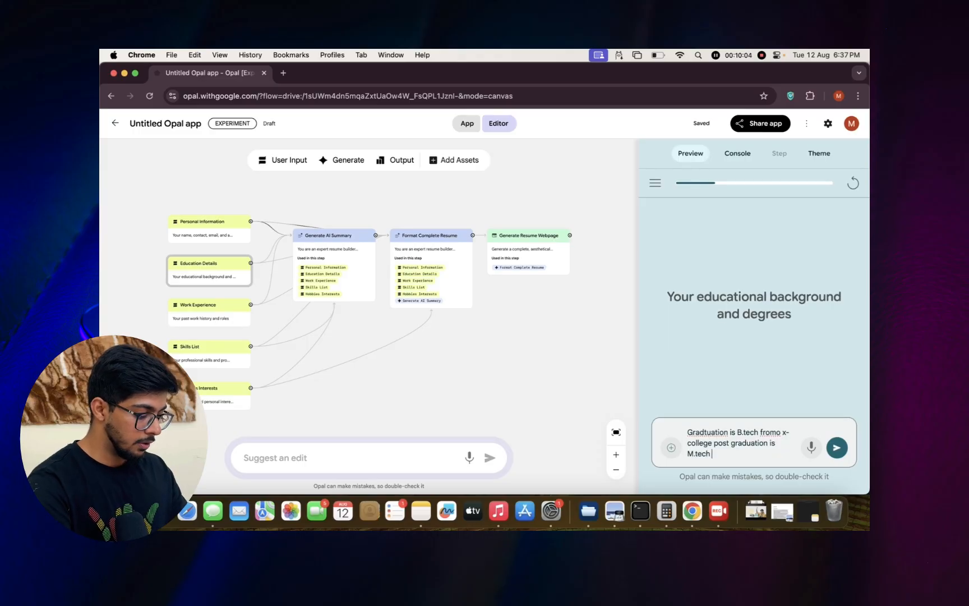
type(" from y-c")
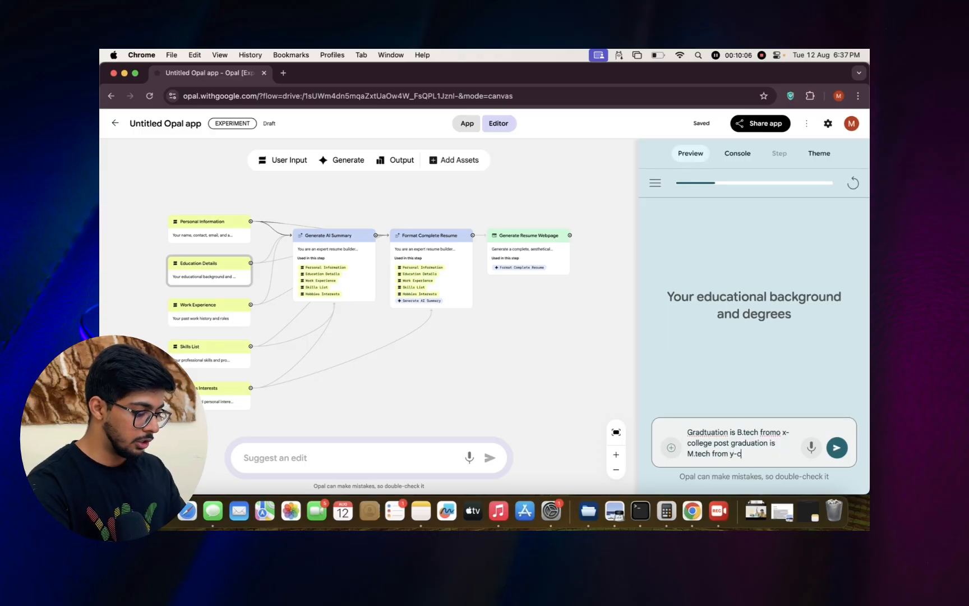
type("ollege")
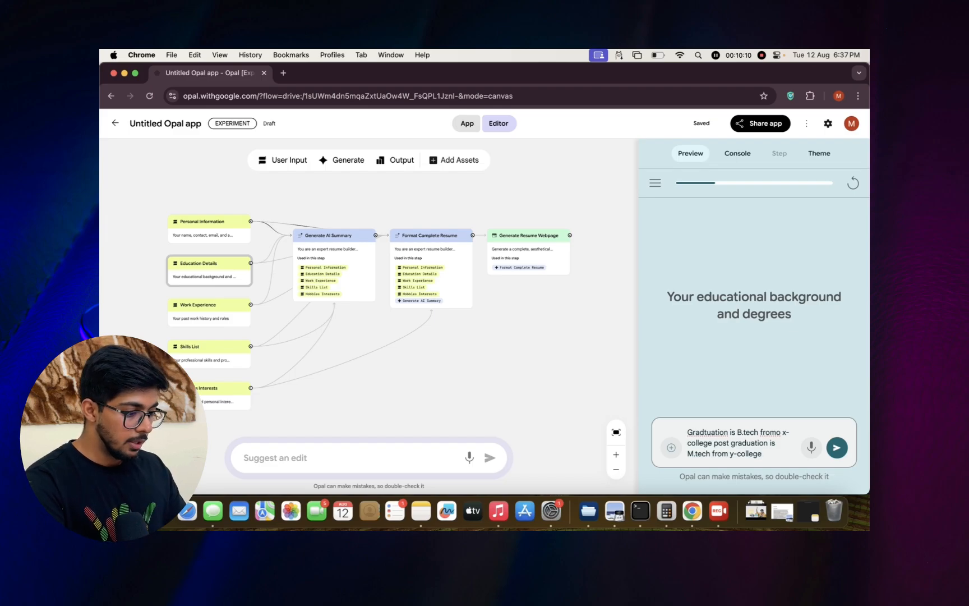
key("Return")
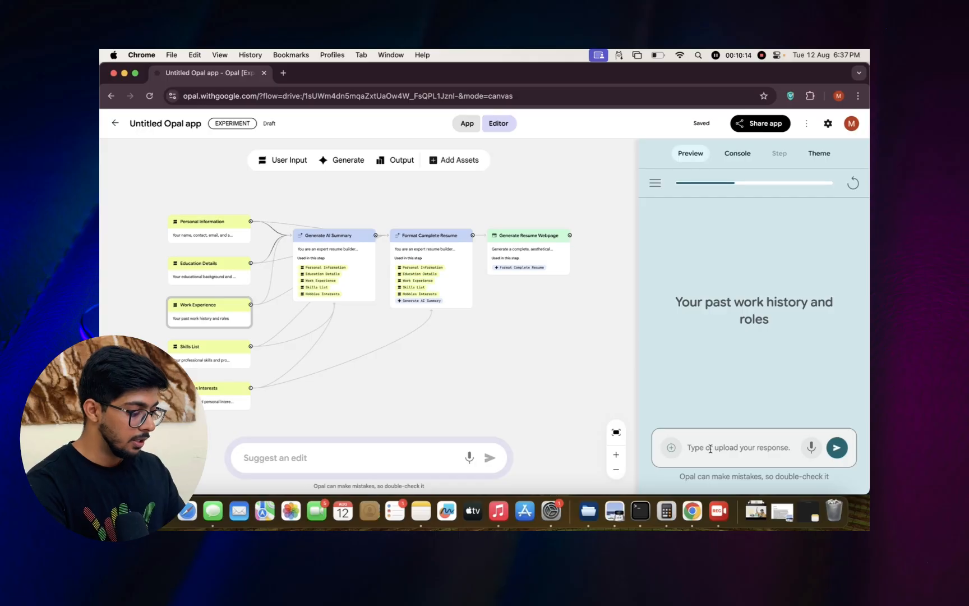
Enter "Associate software develoer in abc company for 2 years" as the first part of the work history answer.
type("Associate")
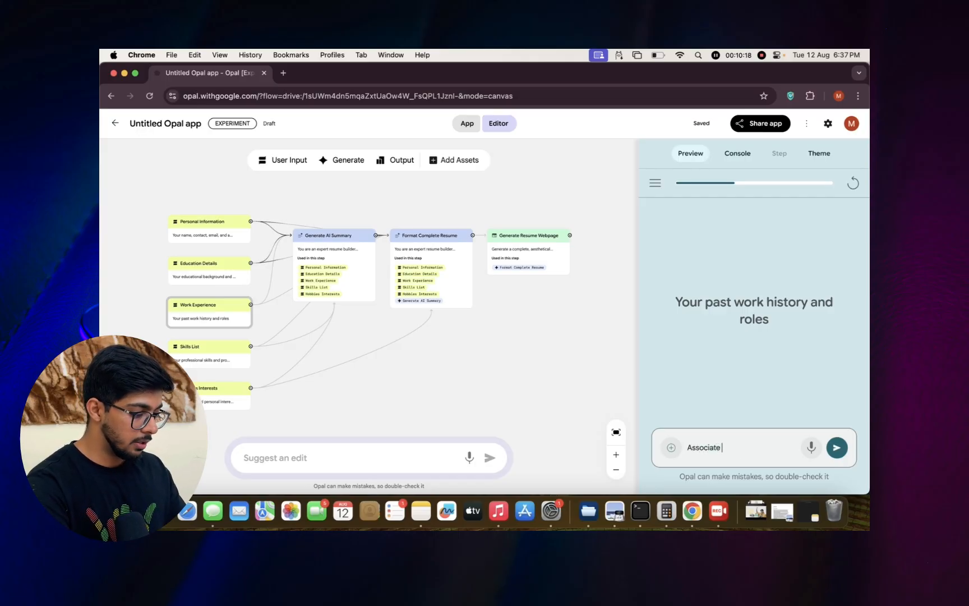
type(" software")
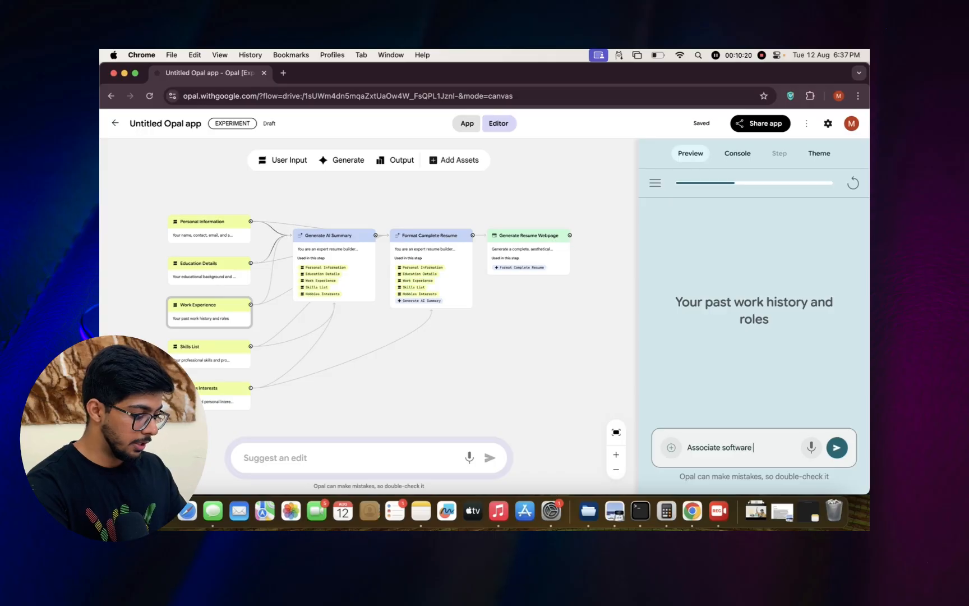
type(" devel")
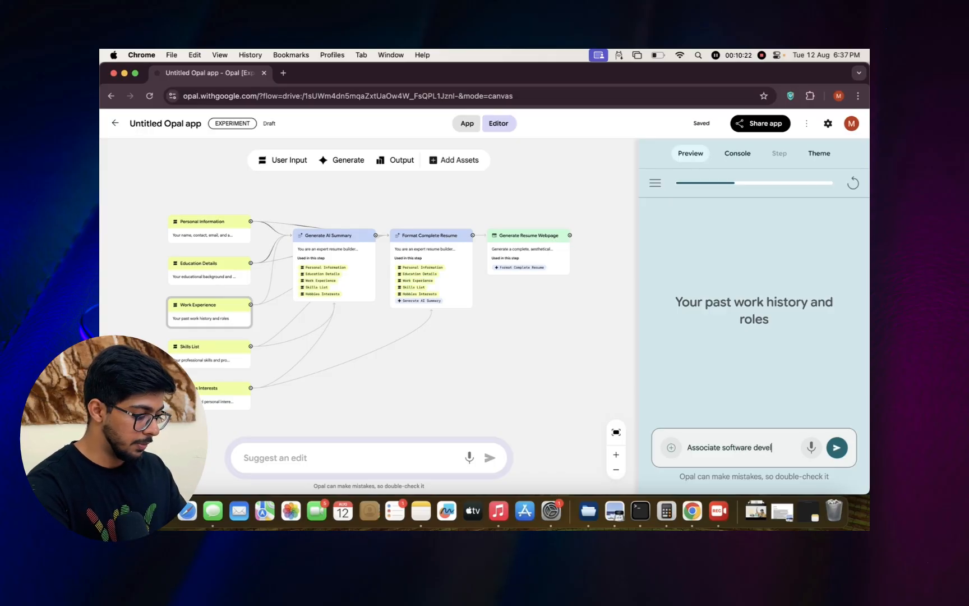
type("oer in")
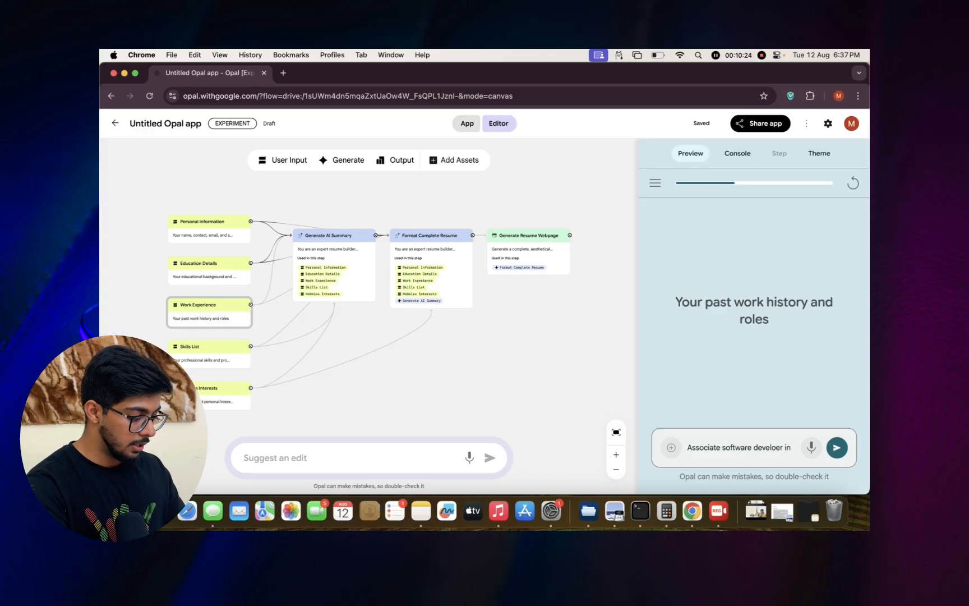
type(" abc c")
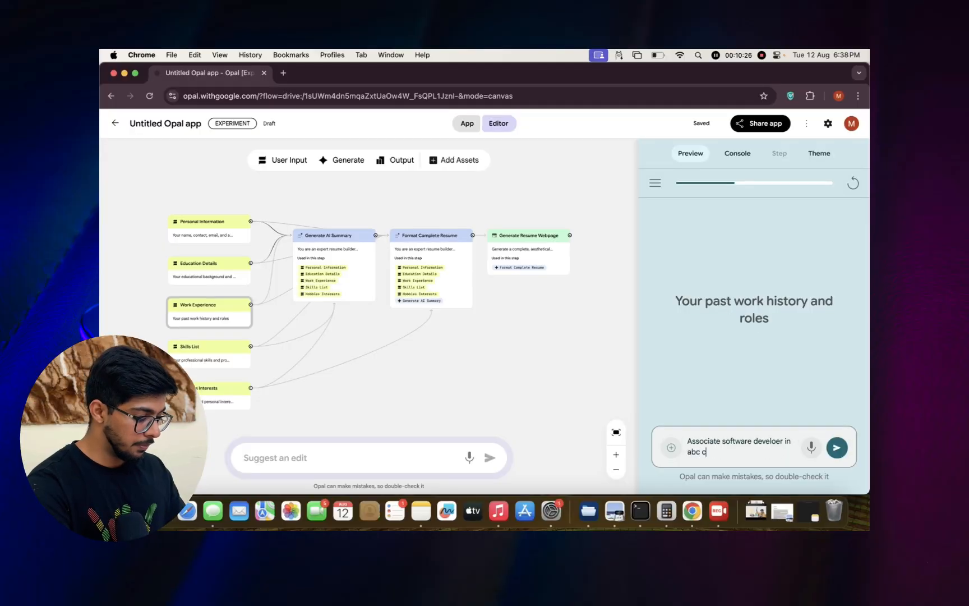
type("ompany for 2 yeara")
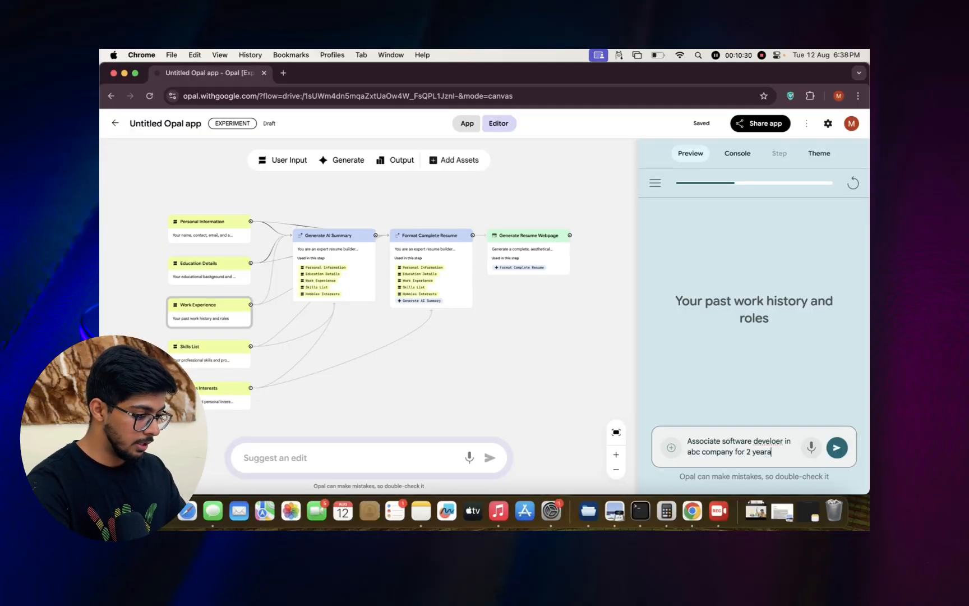
key("BackSpace")
type("s")
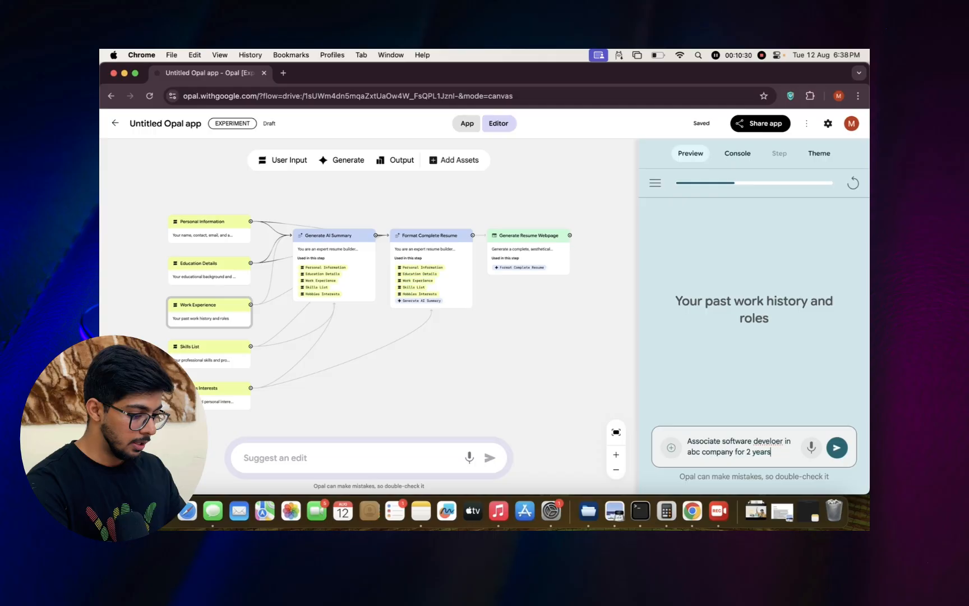
type(", dev")
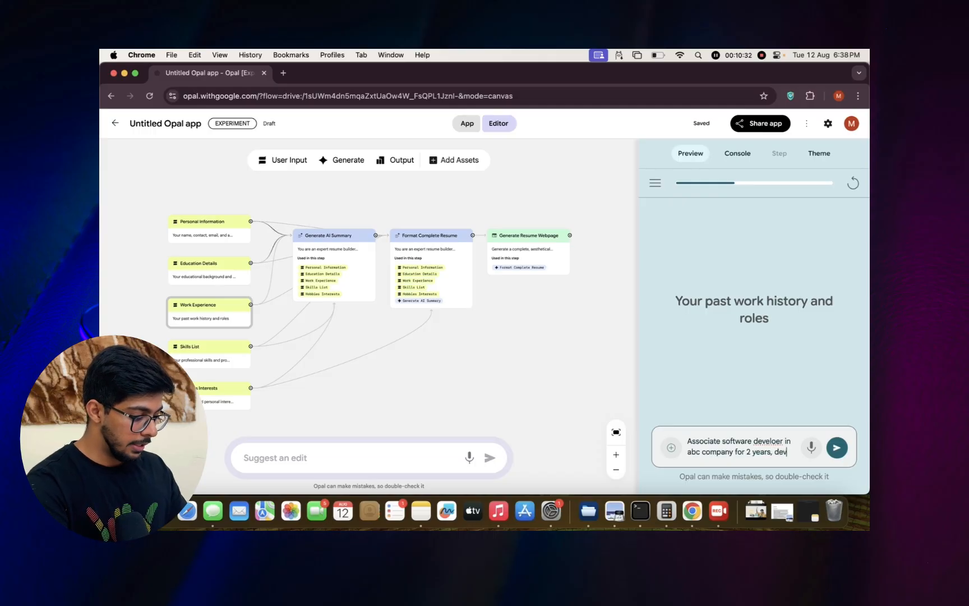
type("eloper in ")
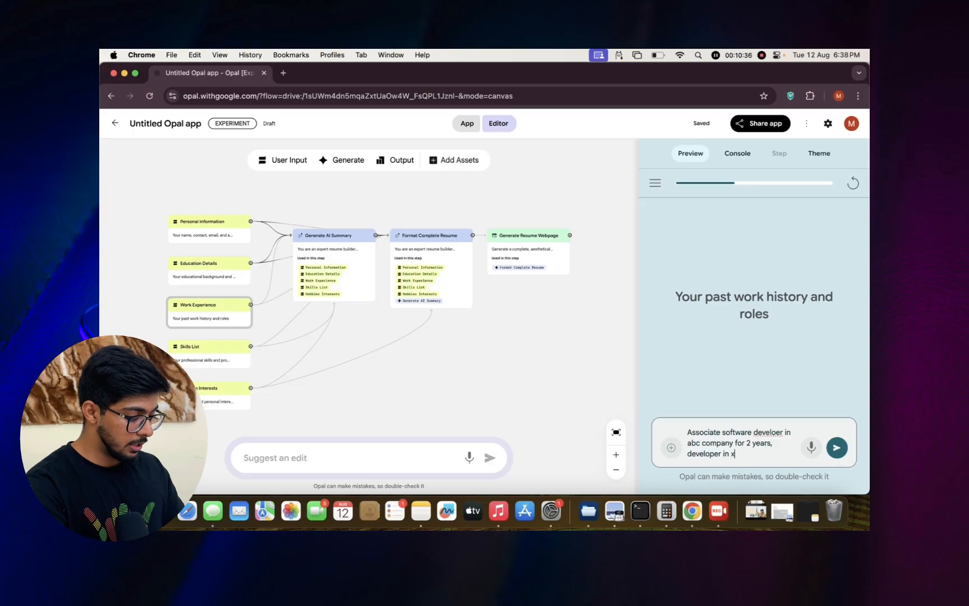
type("xyz compan")
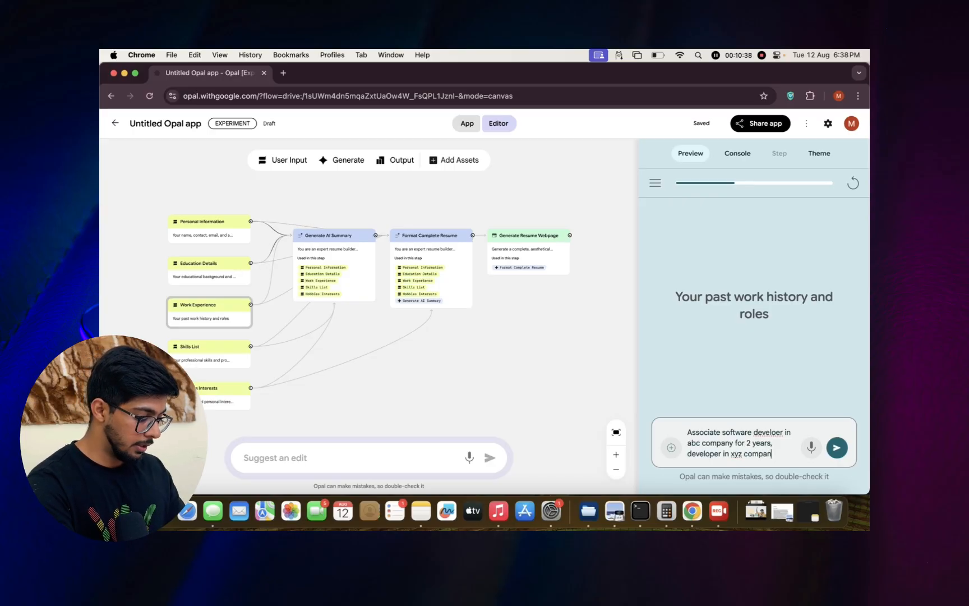
type("y fro")
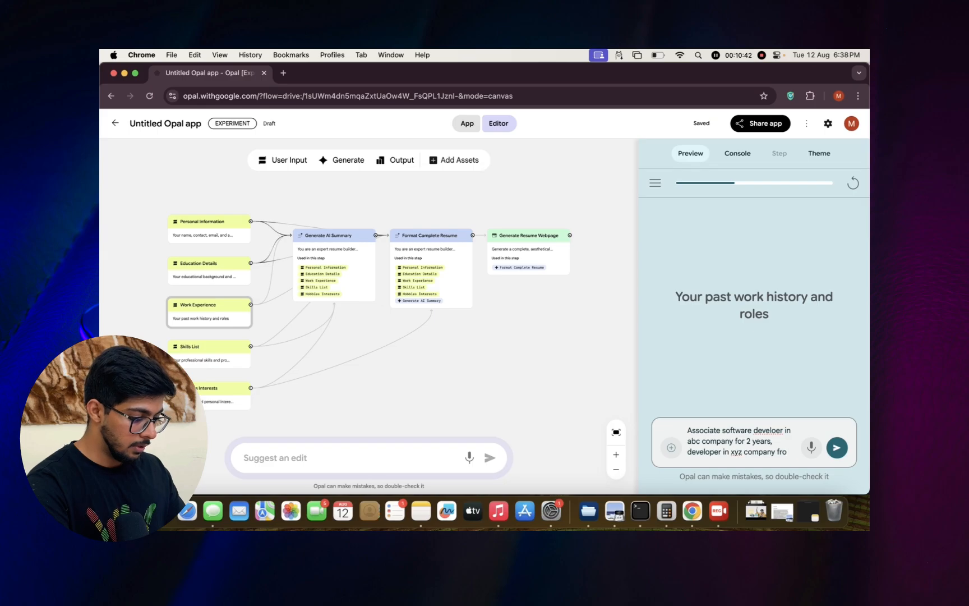
type("m")
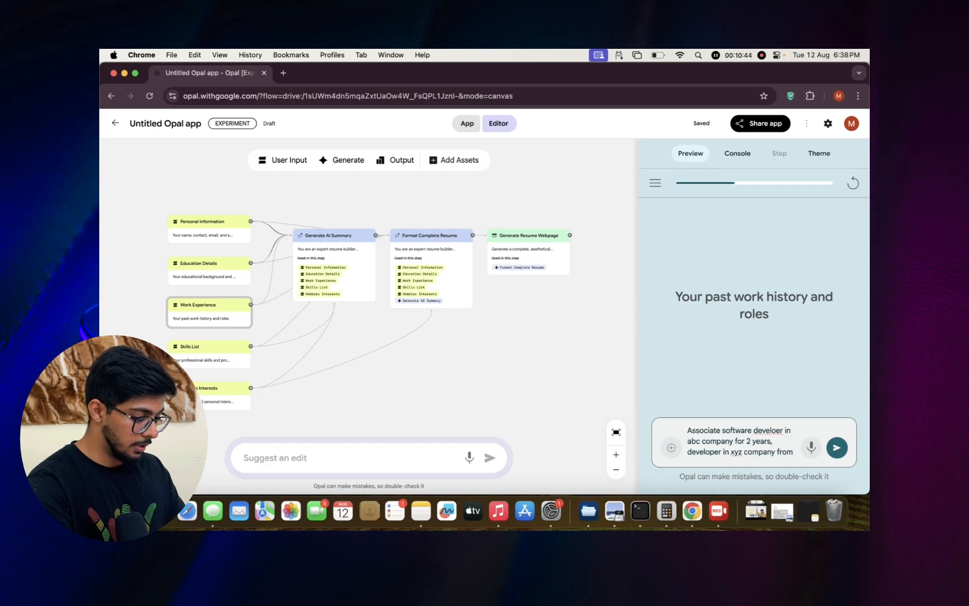
type(" last 1 u")
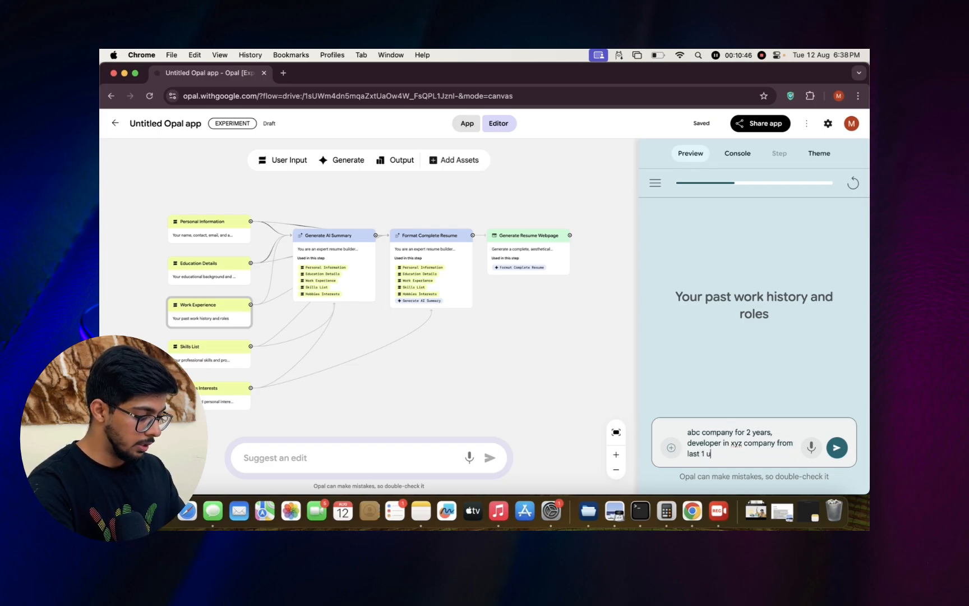
Add ", developer in xyz company from last 1 year" to the work history answer.
key("BackSpace")
type("year p")
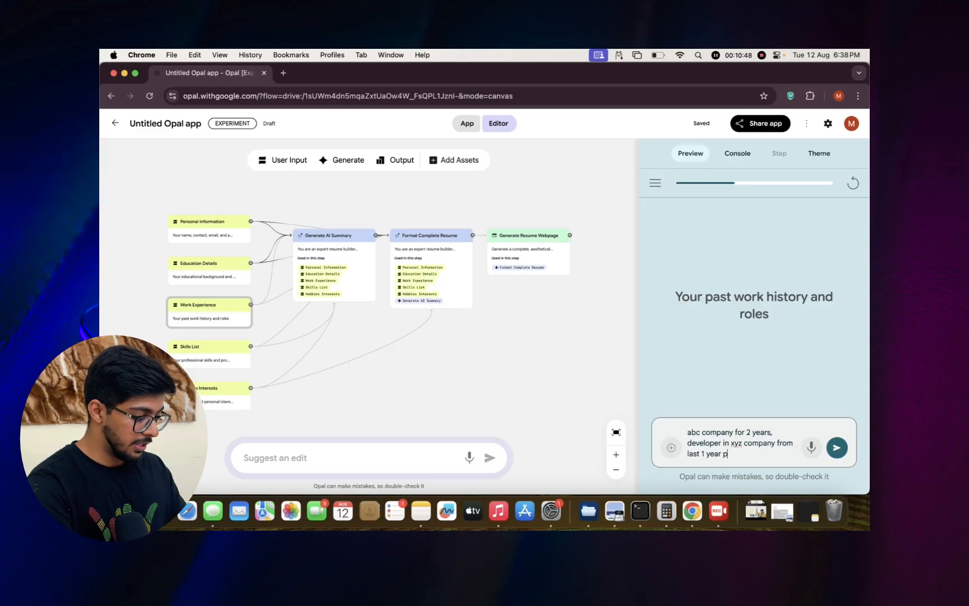
type("restly wo")
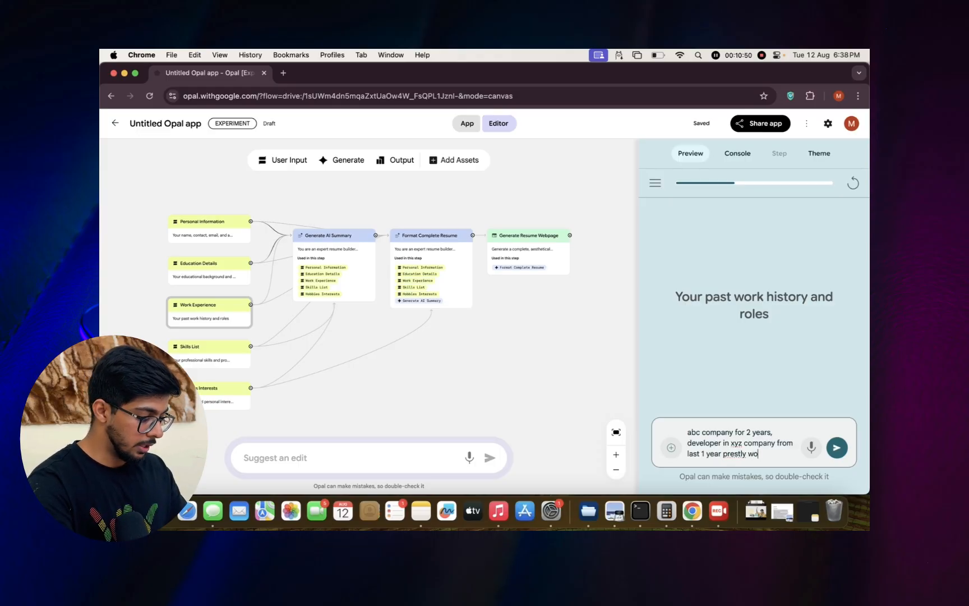
type("rking")
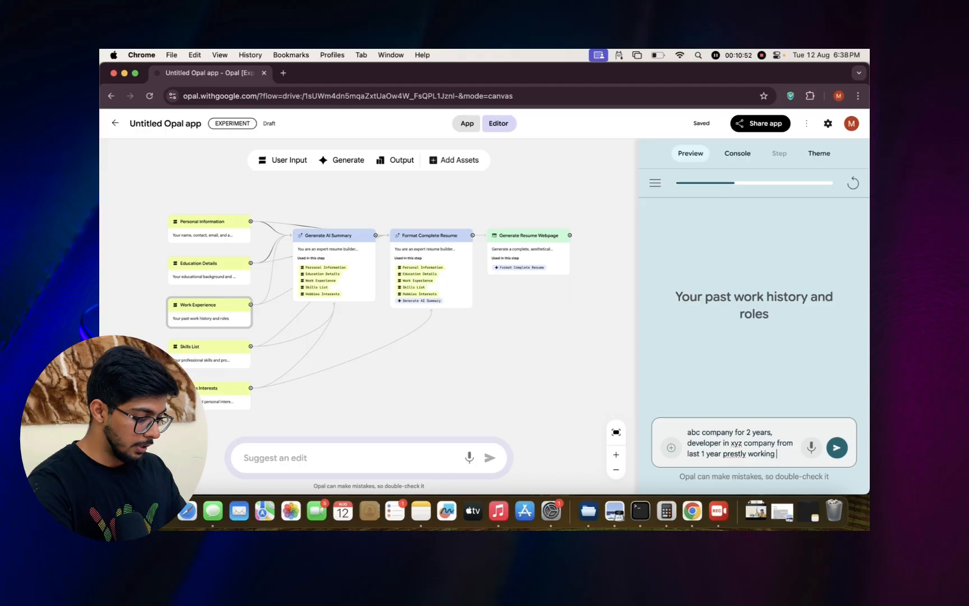
type(" in xyz co")
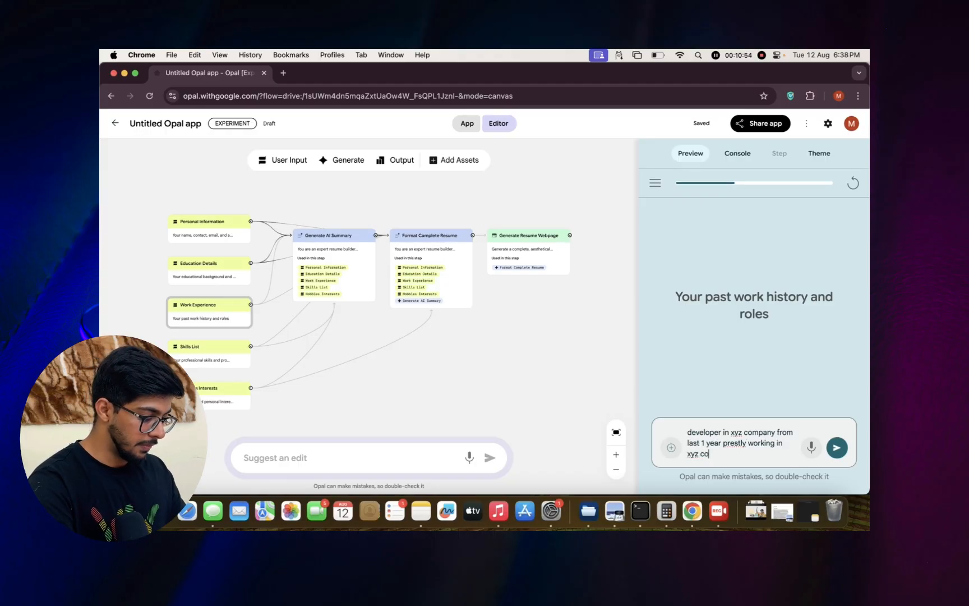
type("mpany")
Finish the work history answer with "prestly working in xyz company" and submit it.
key("Return")
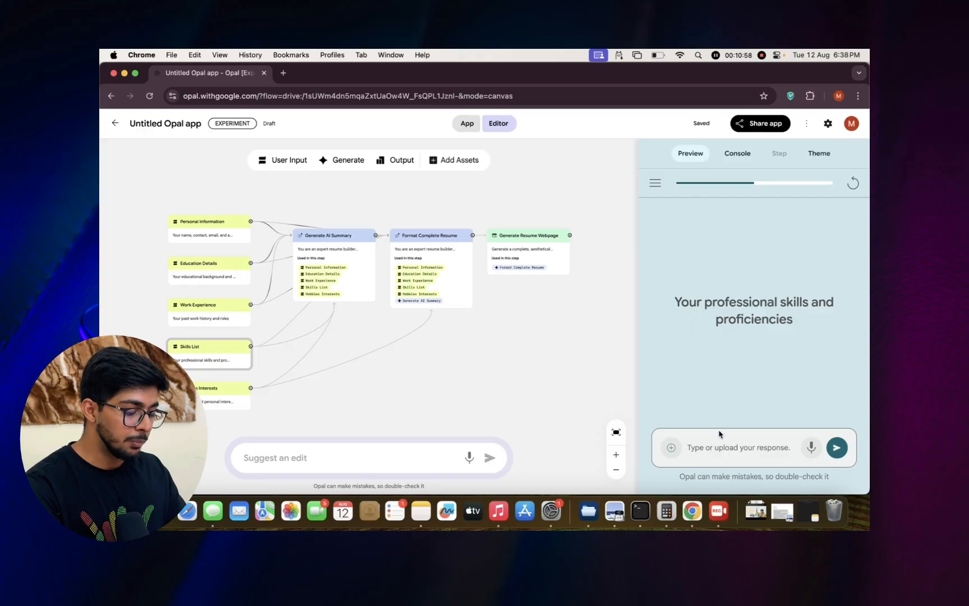
Submit "DSA, LLM, AI, GenAI" as the professional skills and proficiencies.
left_click(708, 453)
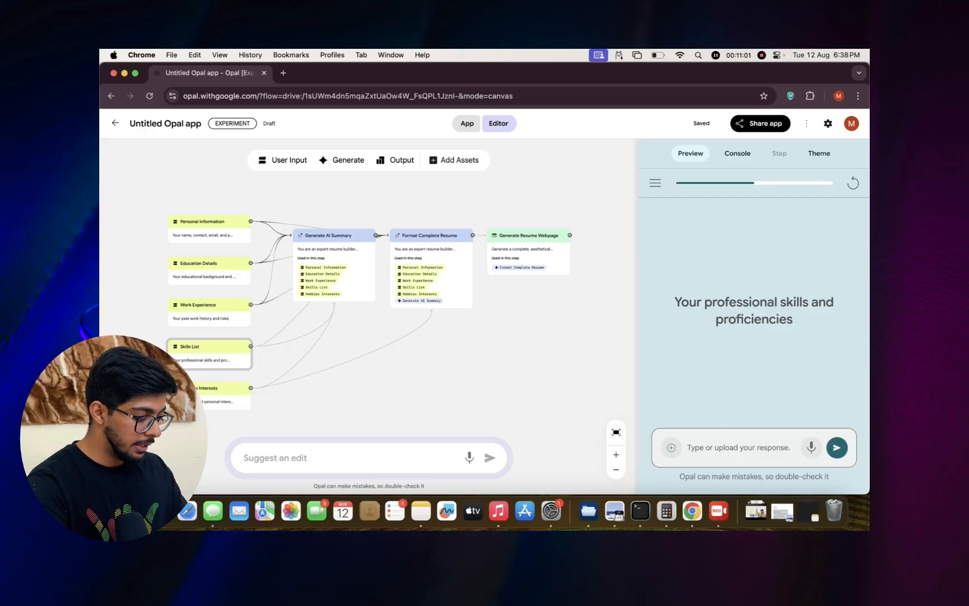
type("DSA, LLM, AI")
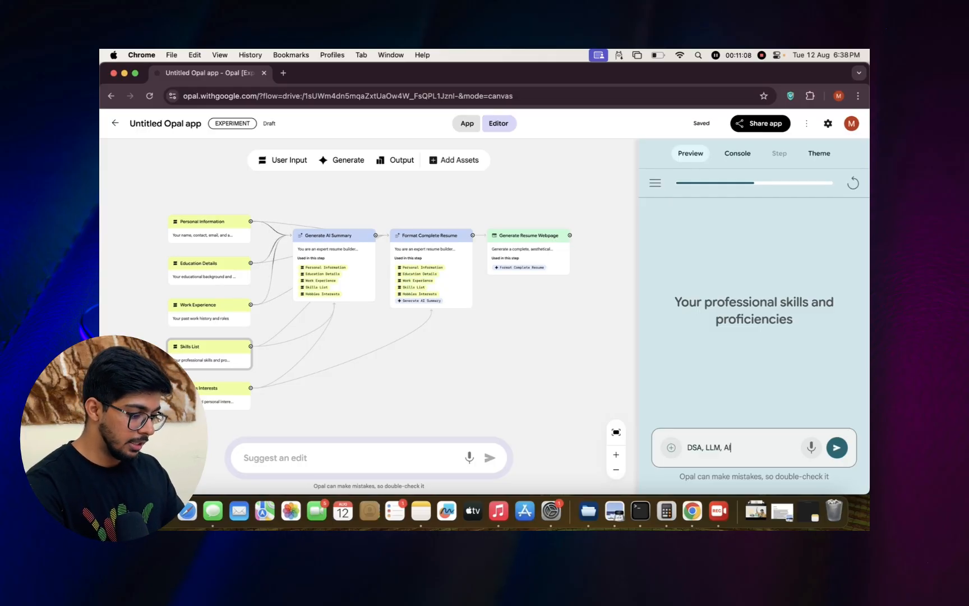
type(", Gen")
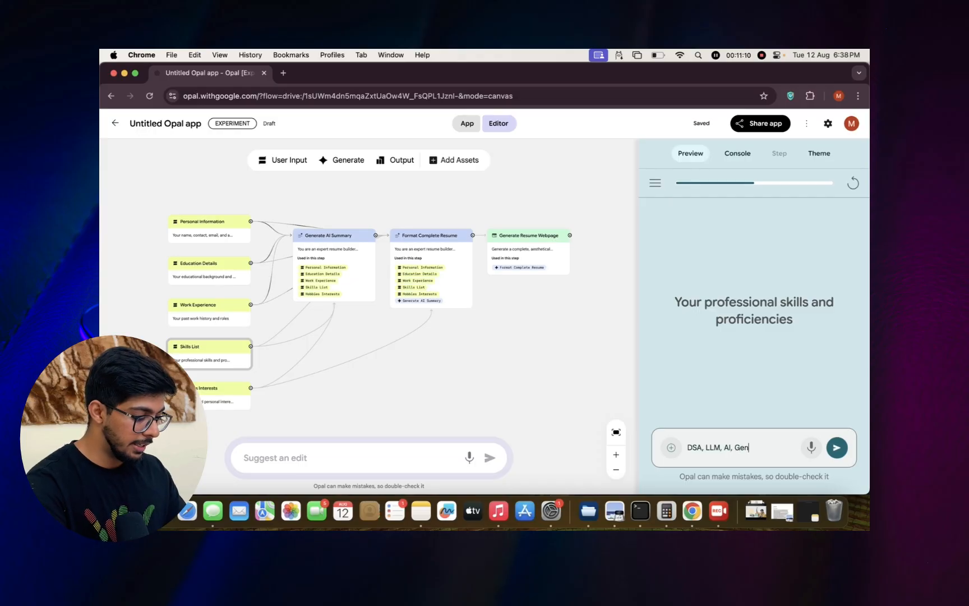
type("AI P")
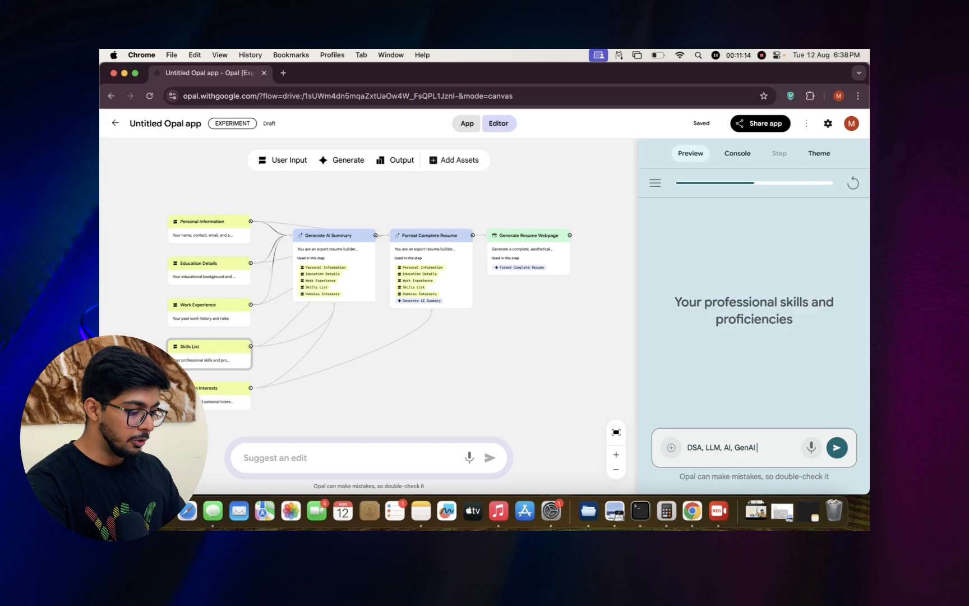
key("Return")
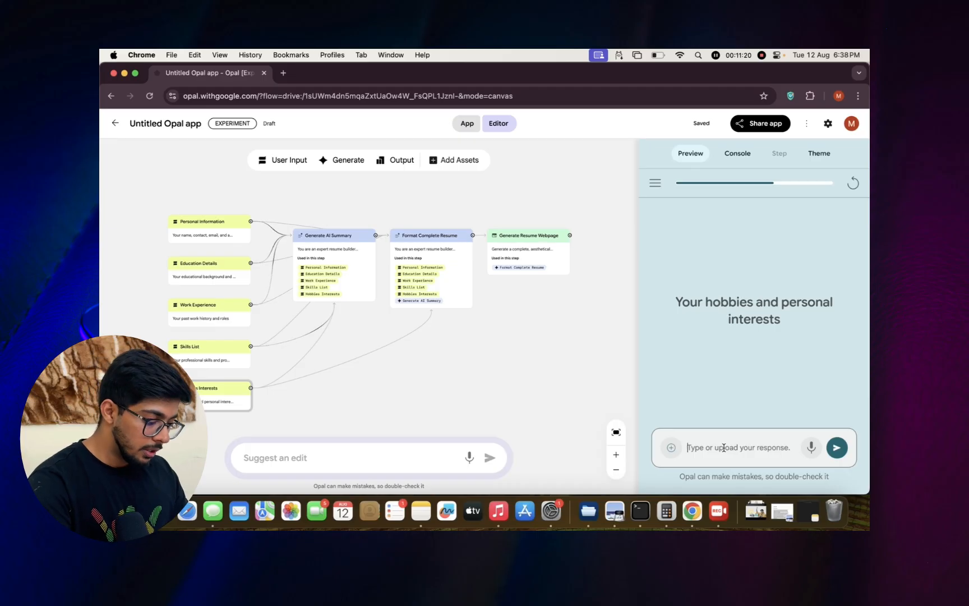
Submit "Creating videos, sports" as the hobbies and personal interests.
type("Creating videos,")
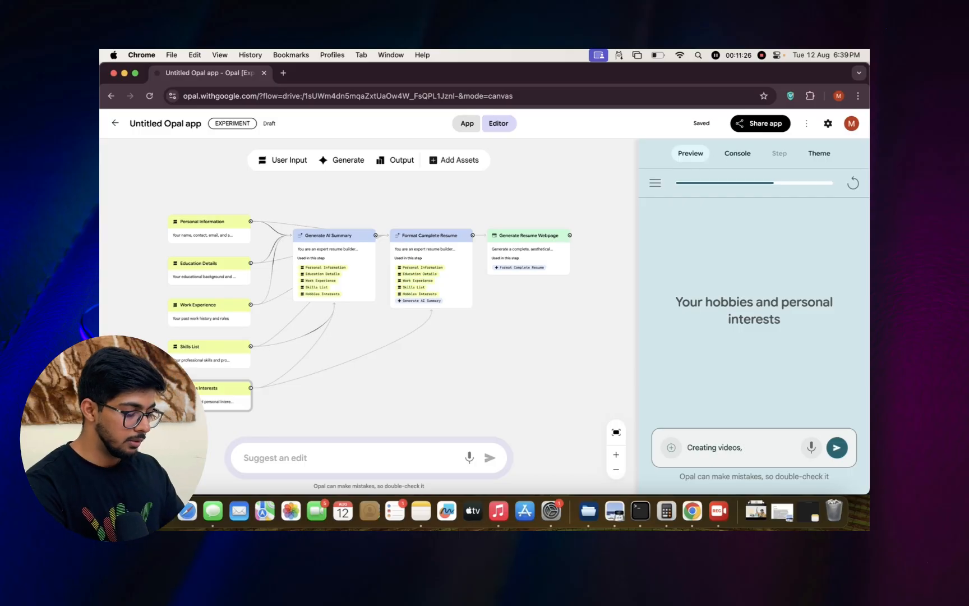
type("sports")
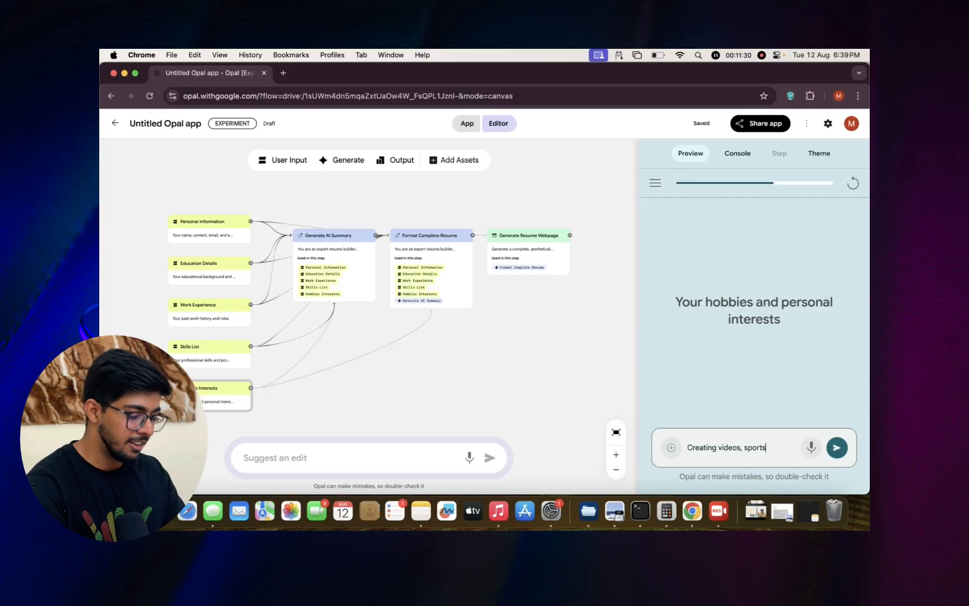
key("Return")
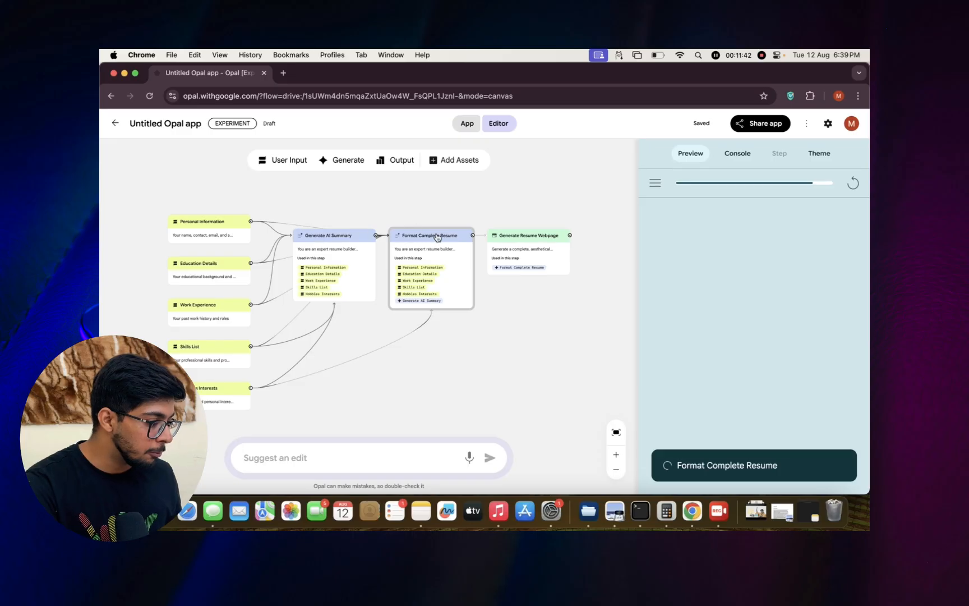
Examine the prompt instructions of the Generate AI Summary step and select the Format Complete Resume step.
left_click(337, 239)
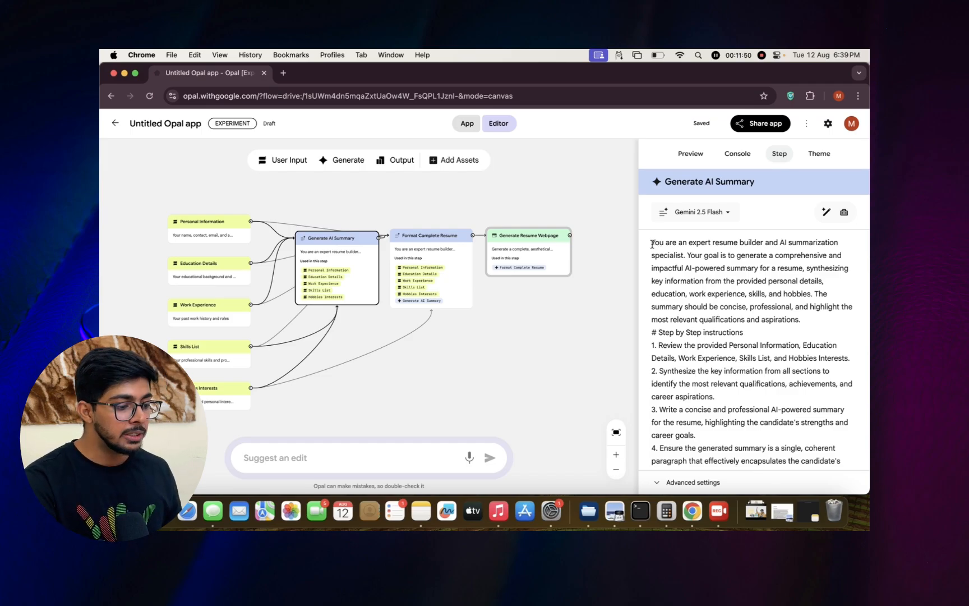
scroll(736, 328, "down", 3)
scroll(735, 328, "up", 3)
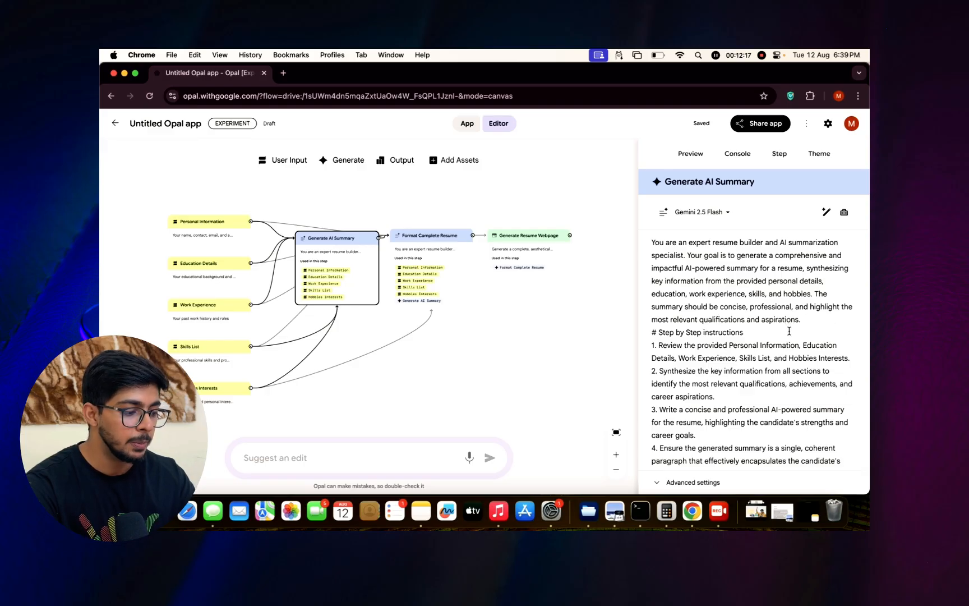
scroll(789, 331, "down", 3)
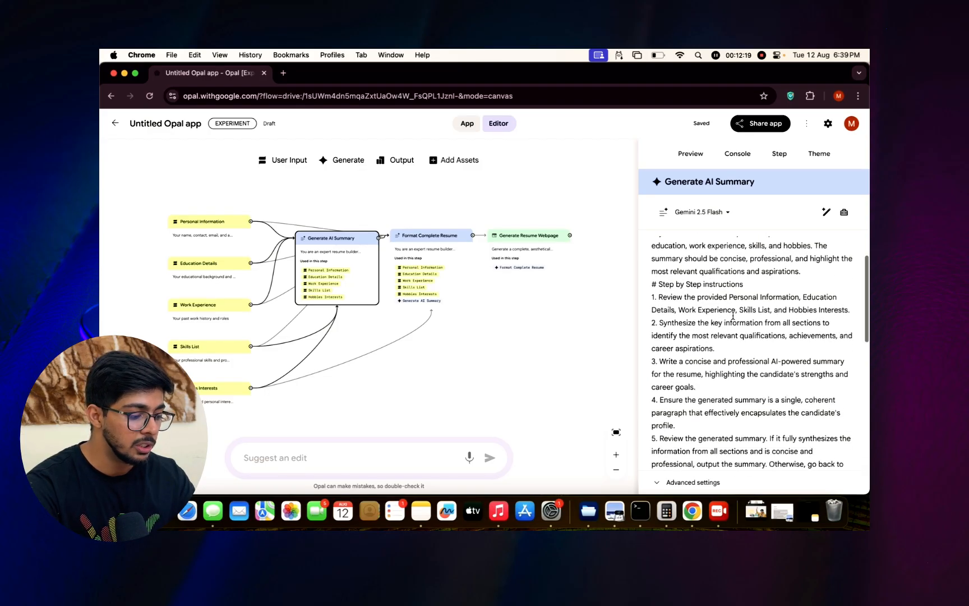
scroll(733, 316, "down", 4)
scroll(733, 316, "up", 5)
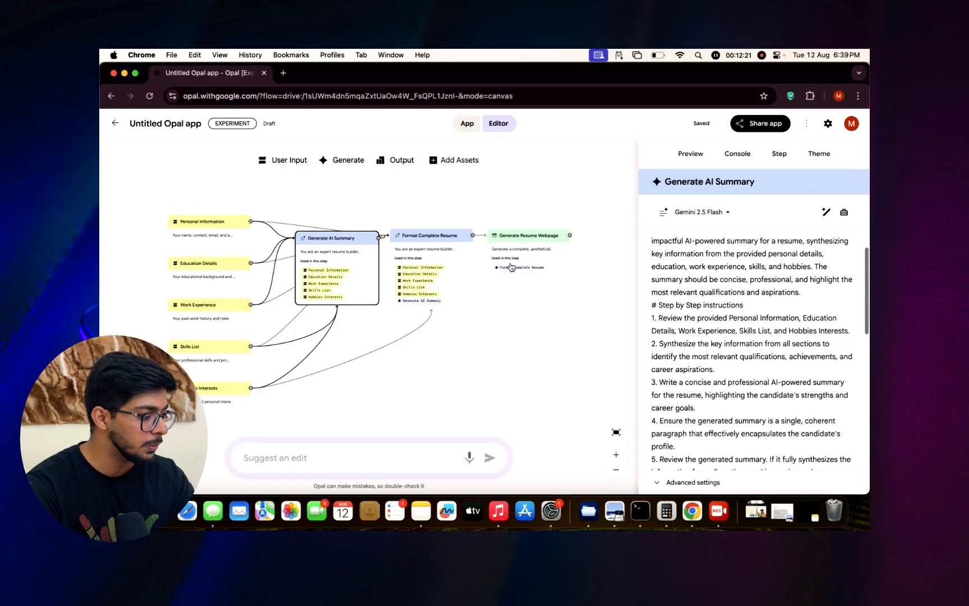
left_click(430, 238)
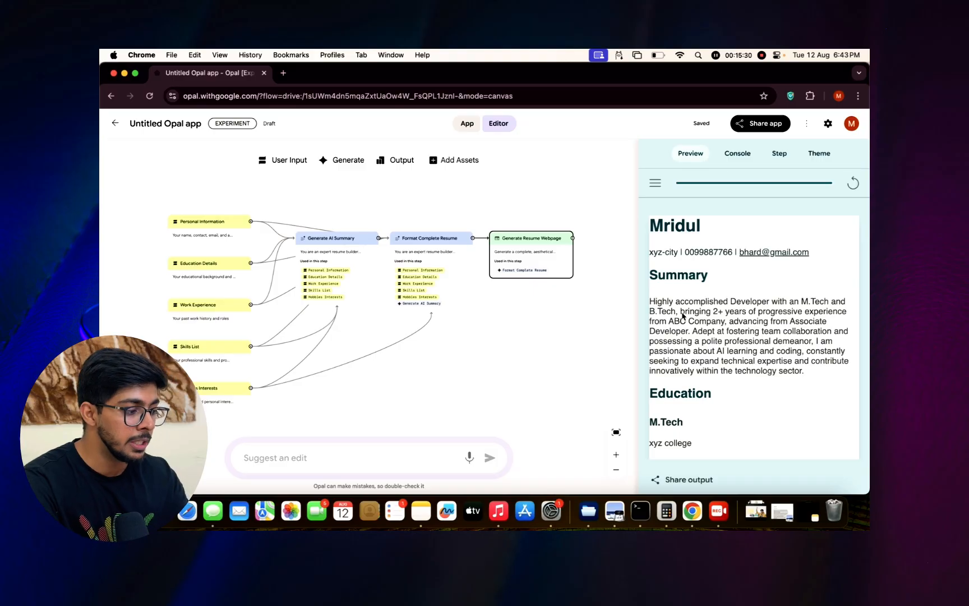
Show the generated resume in the full app view and review its summary, education and work experience sections.
left_click(467, 124)
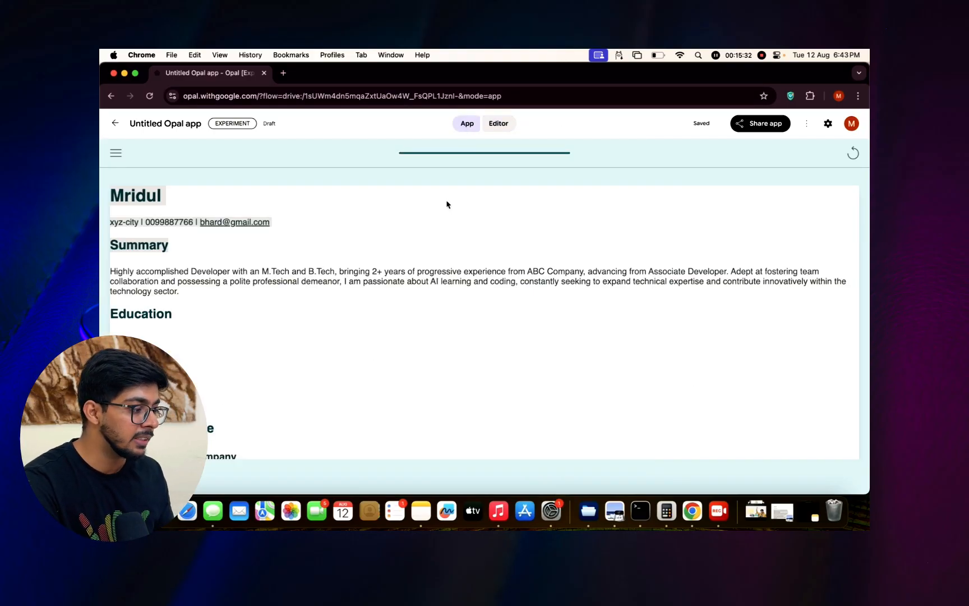
scroll(424, 346, "down", 5)
scroll(425, 346, "up", 6)
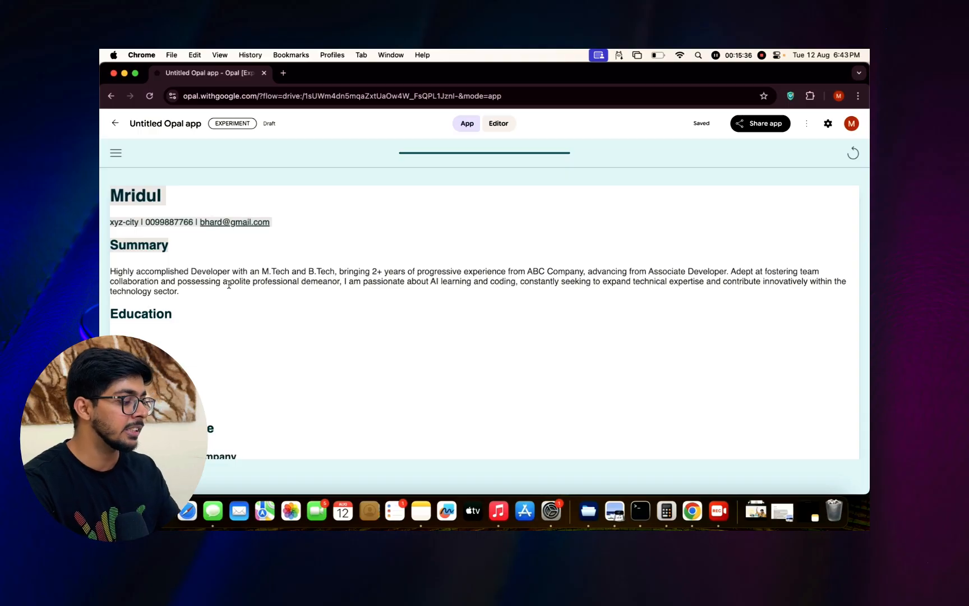
scroll(229, 285, "down", 1)
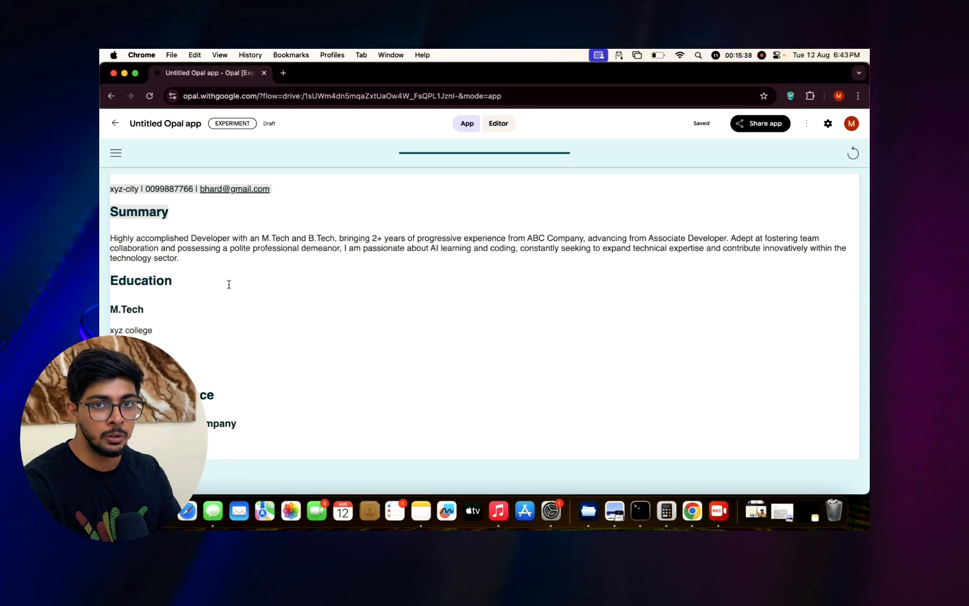
scroll(229, 284, "down", 2)
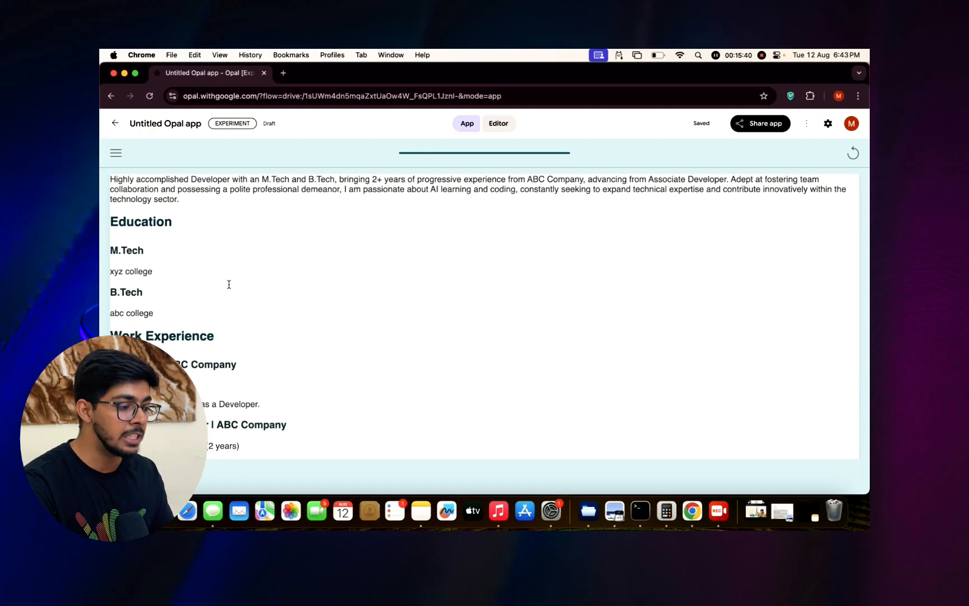
scroll(269, 376, "down", 2)
scroll(268, 376, "up", 5)
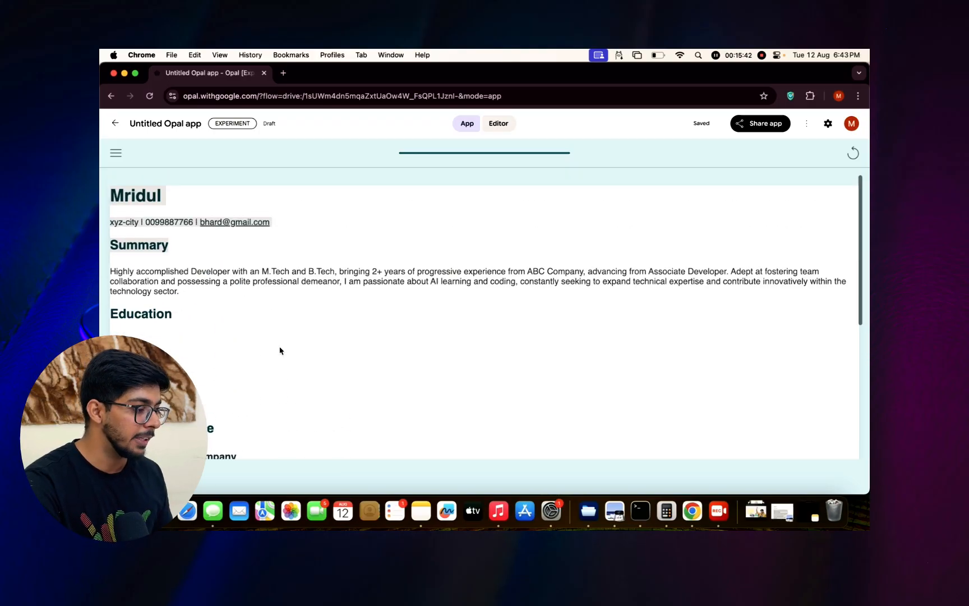
Return to the workflow editor and write the edit suggestion "Generate an application to enhance the quality of image".
left_click(511, 122)
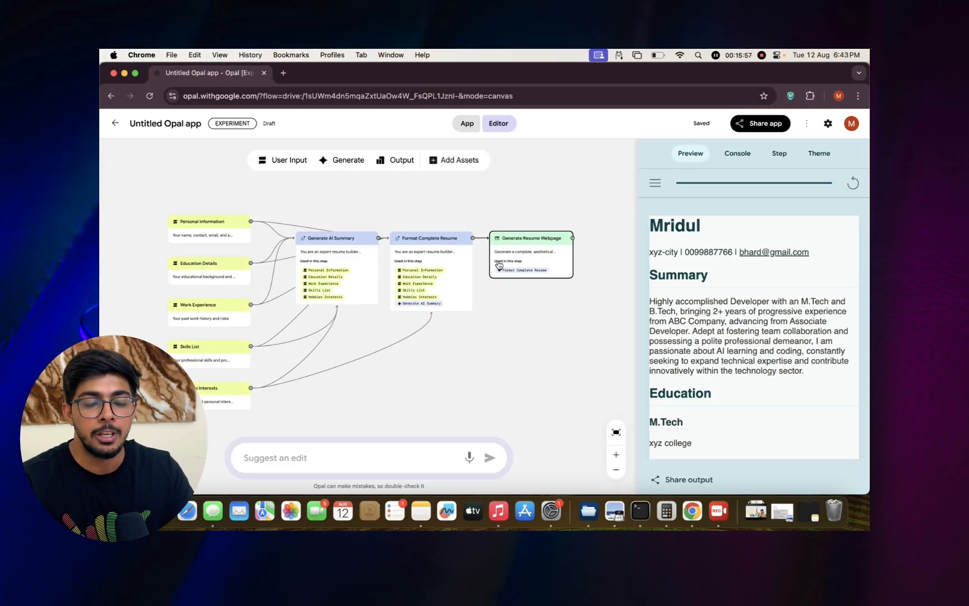
left_click(293, 460)
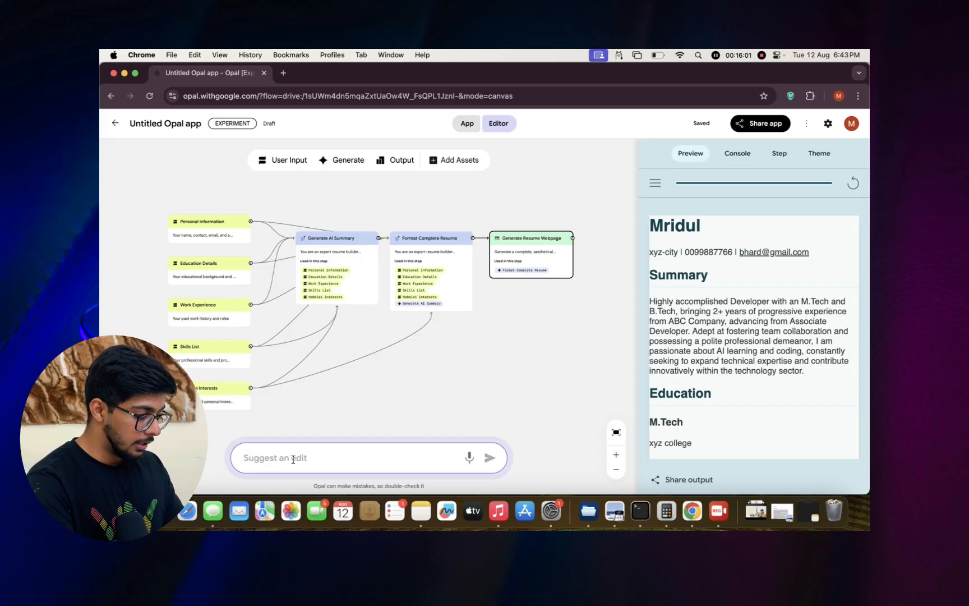
type("Generate")
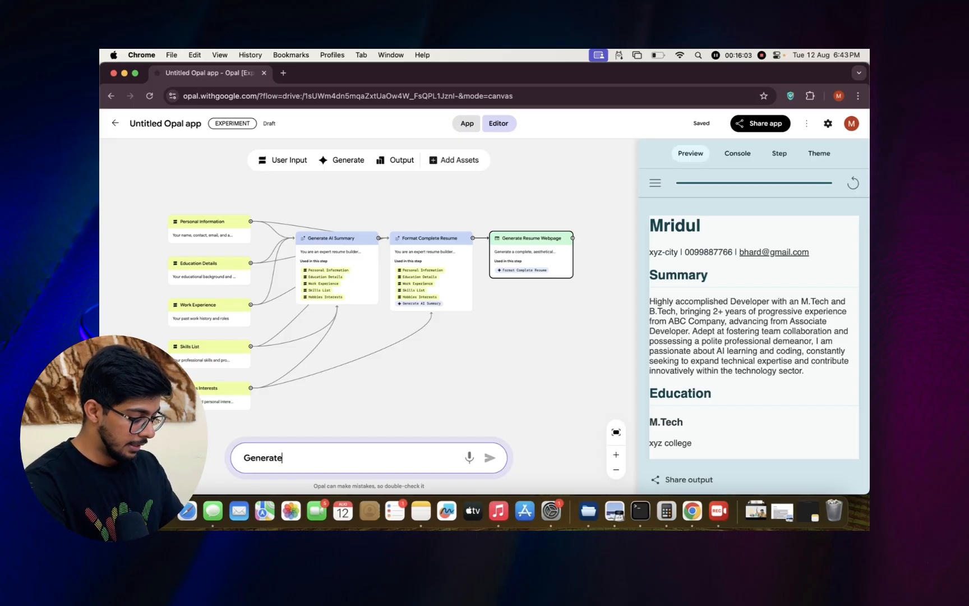
type(" an applicatio")
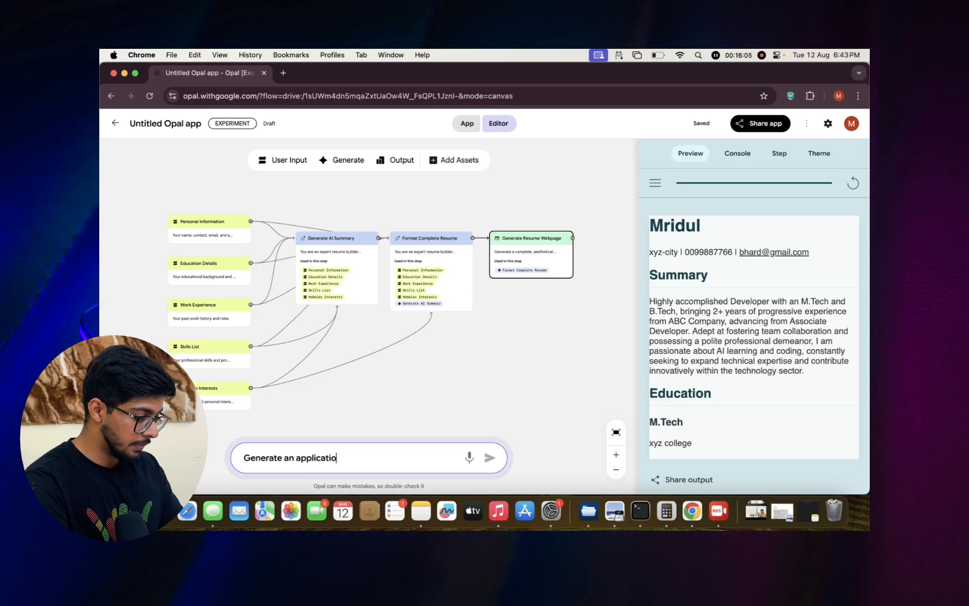
type("n to ")
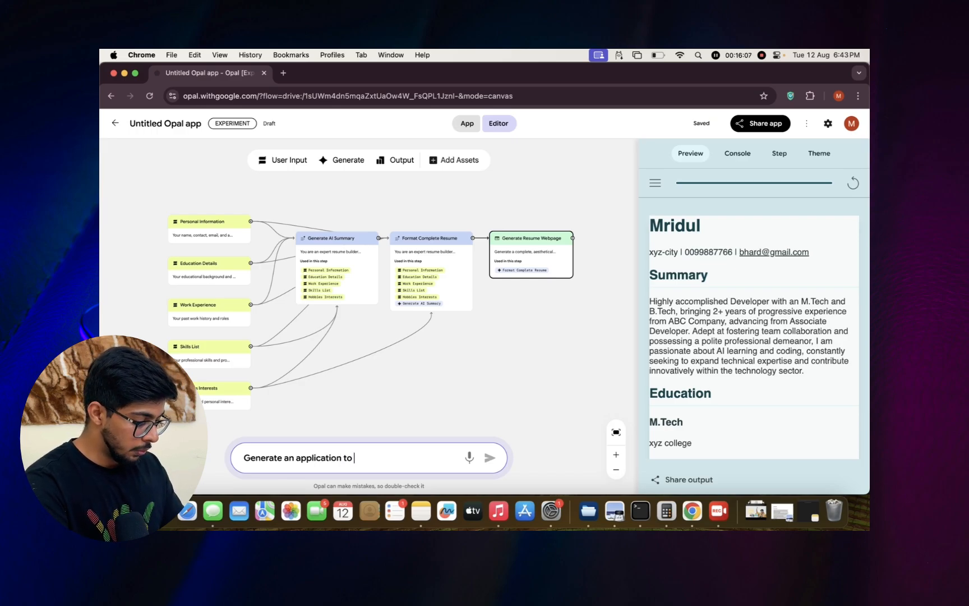
type("enhance the ")
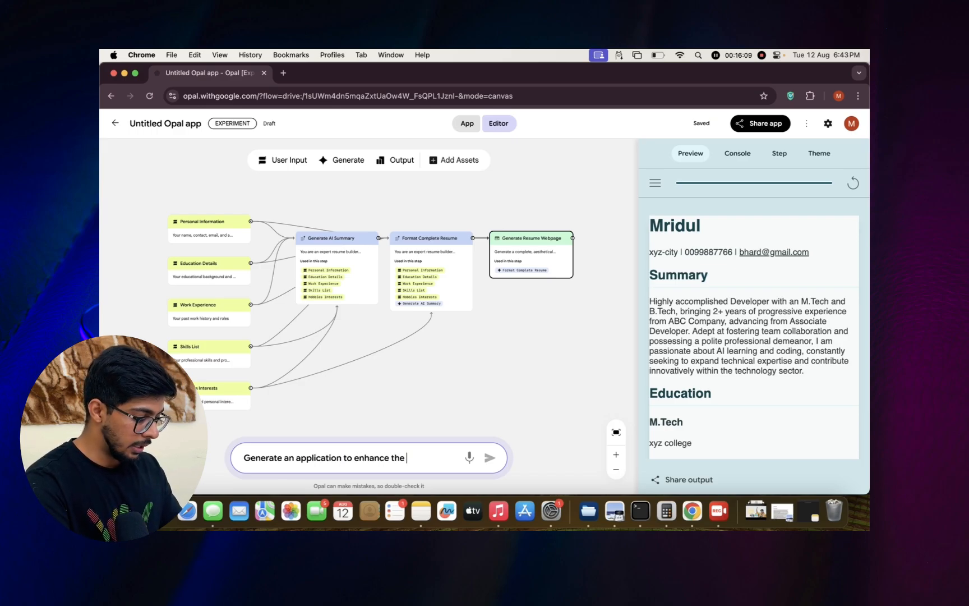
type("quality of i")
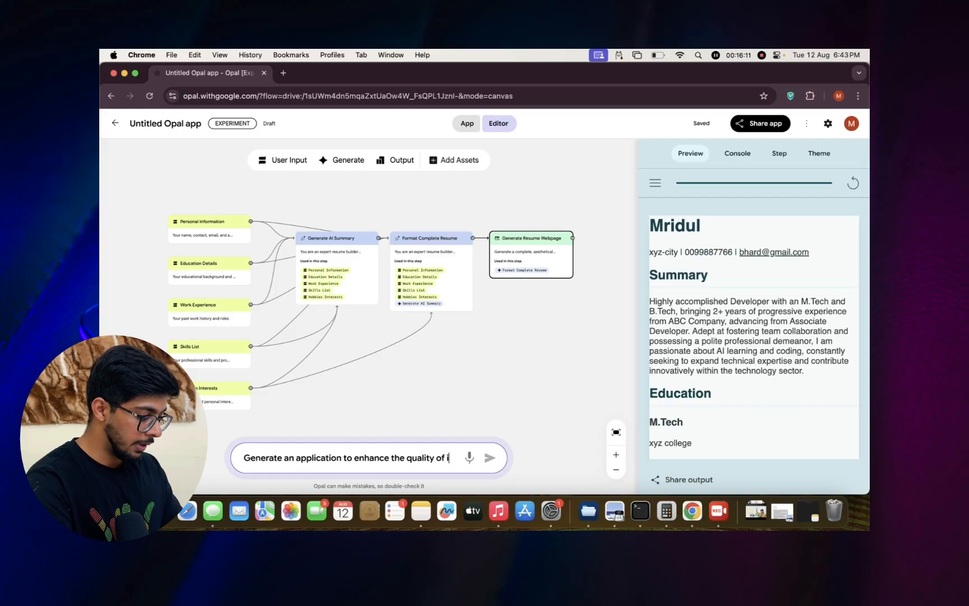
type("mage")
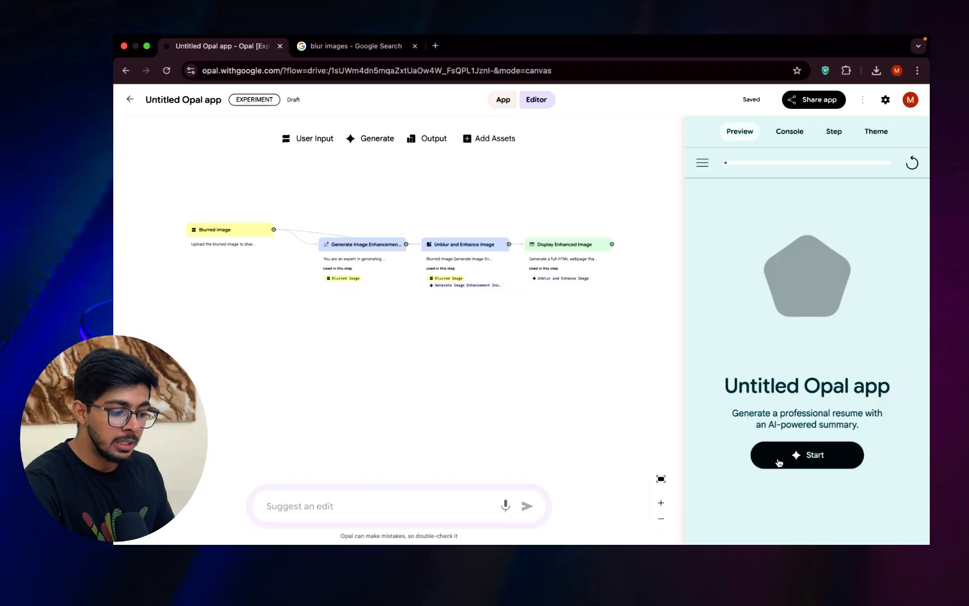
Start the image enhancement app, upload the blurred photo of the walking man from the computer and submit it.
left_click(779, 461)
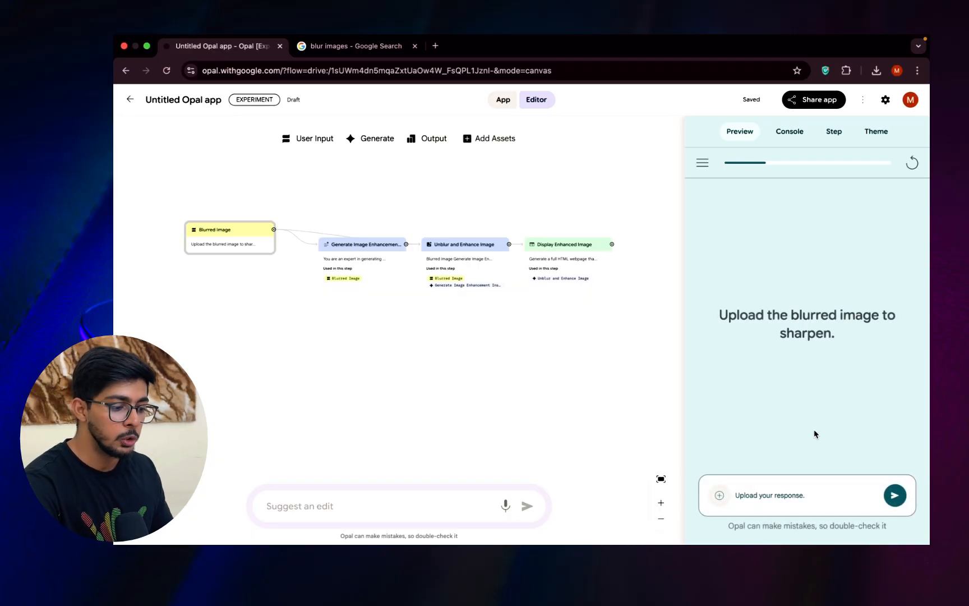
left_click(720, 501)
left_click(745, 463)
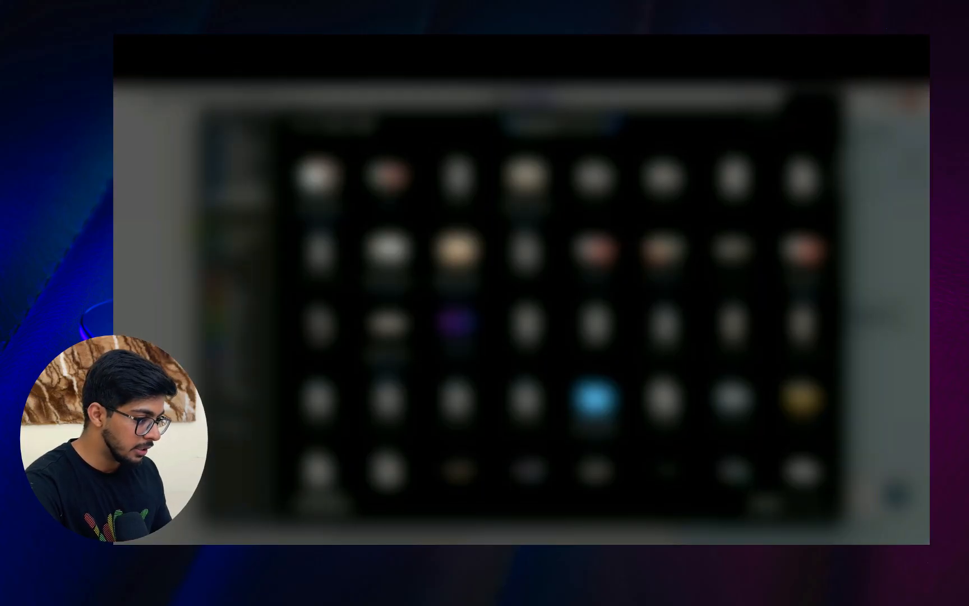
left_click(238, 167)
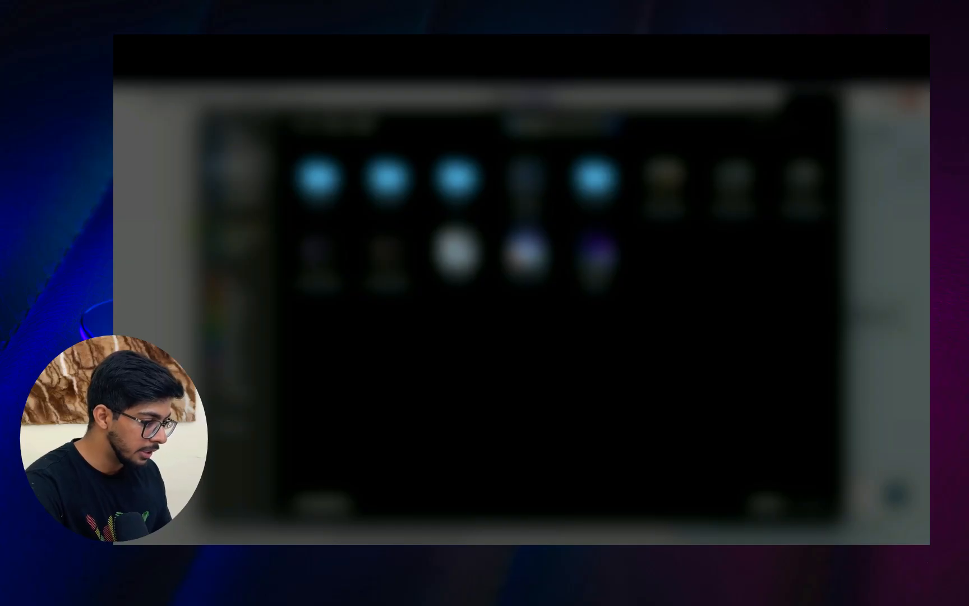
left_click(457, 254)
left_click(813, 503)
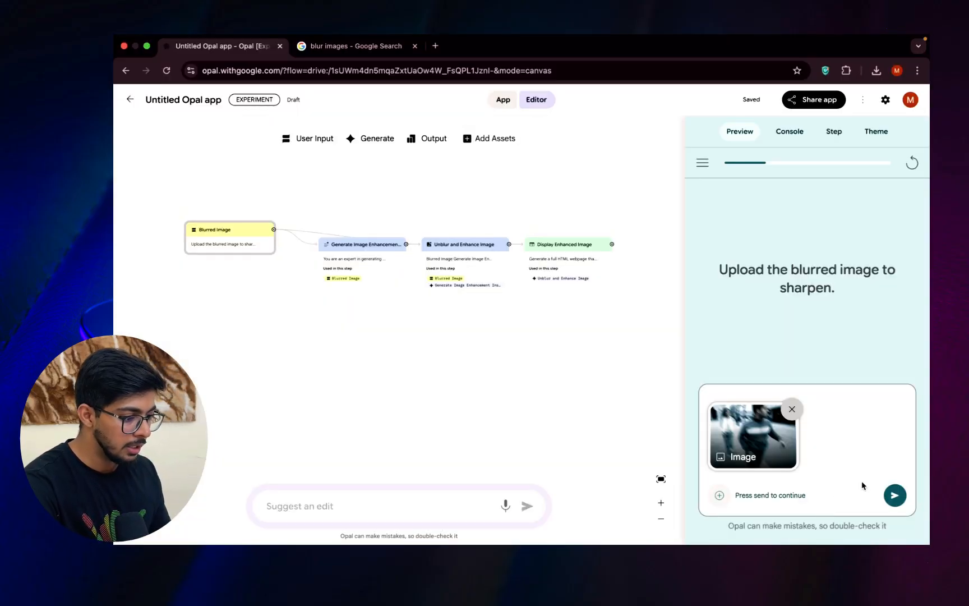
left_click(898, 502)
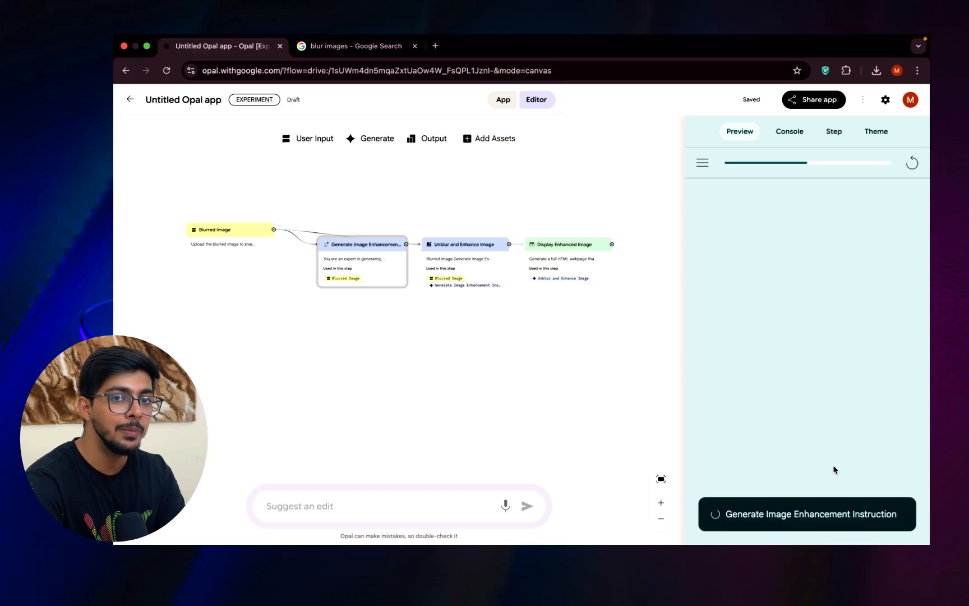
Examine the models and instructions of the Generate Image Enhancement Instruction, Unblur and Enhance Image, and Display Enhanced Image steps.
left_click(359, 246)
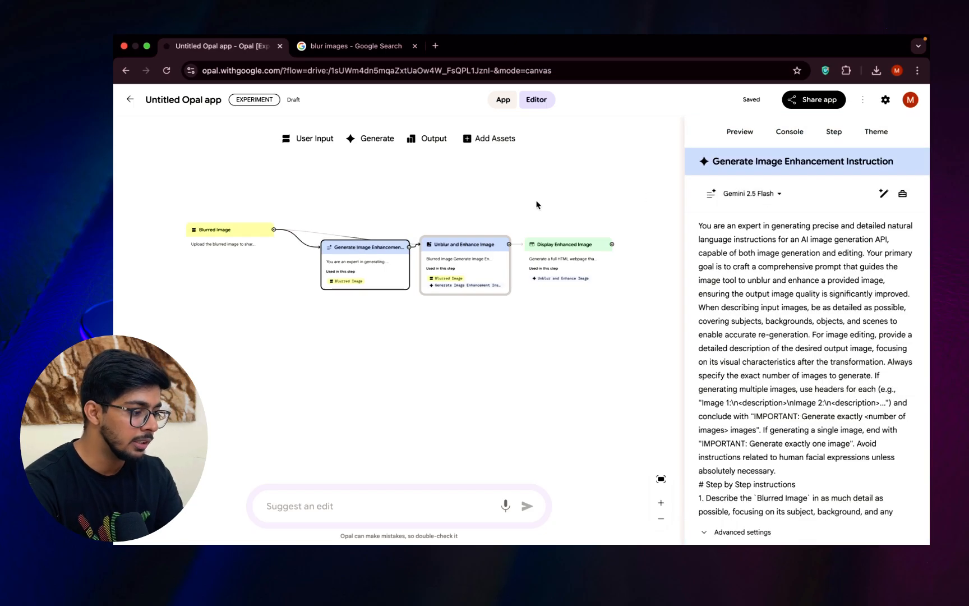
left_click(448, 253)
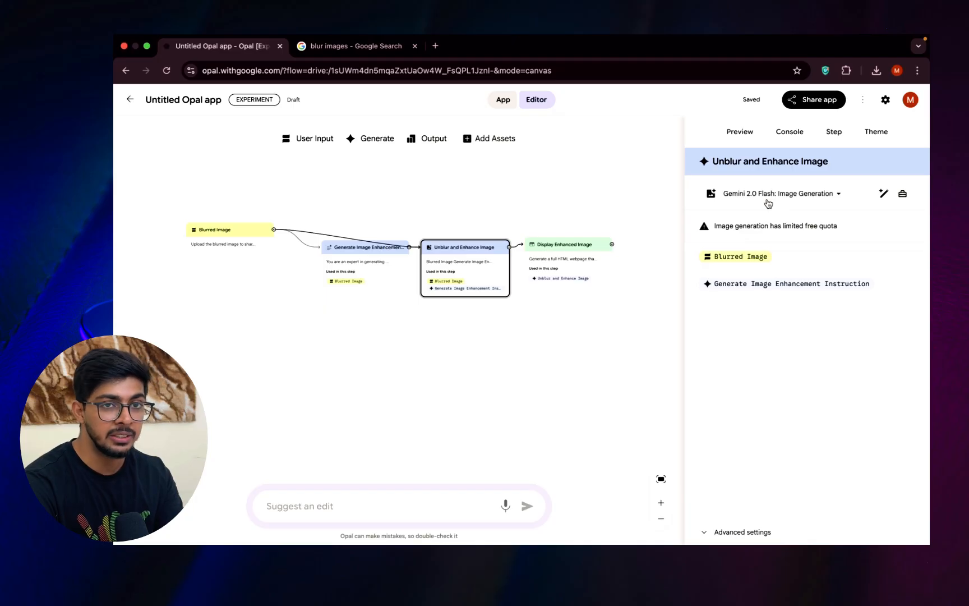
left_click(583, 245)
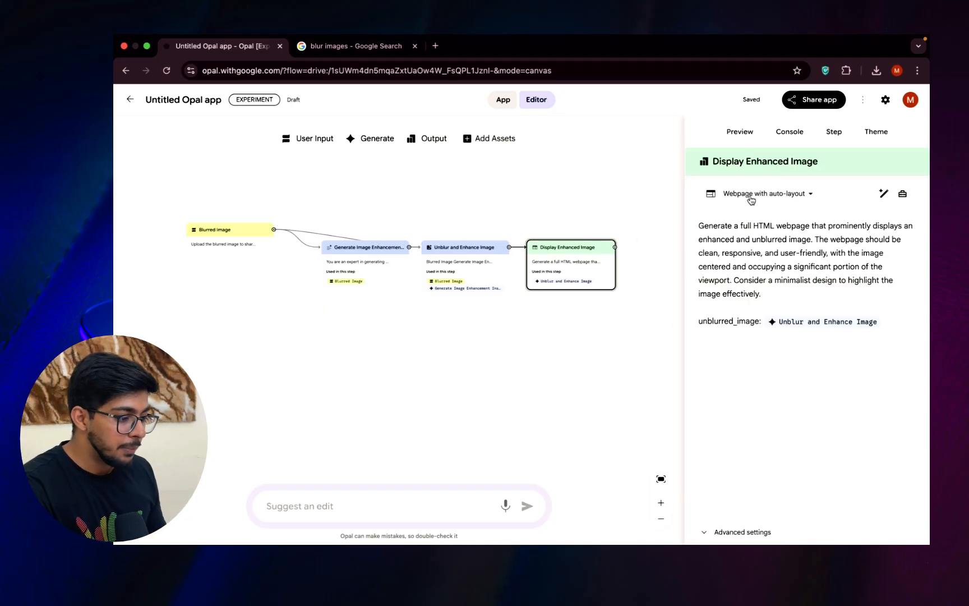
Show the app's enhanced image output in the preview beside the workflow.
left_click(740, 131)
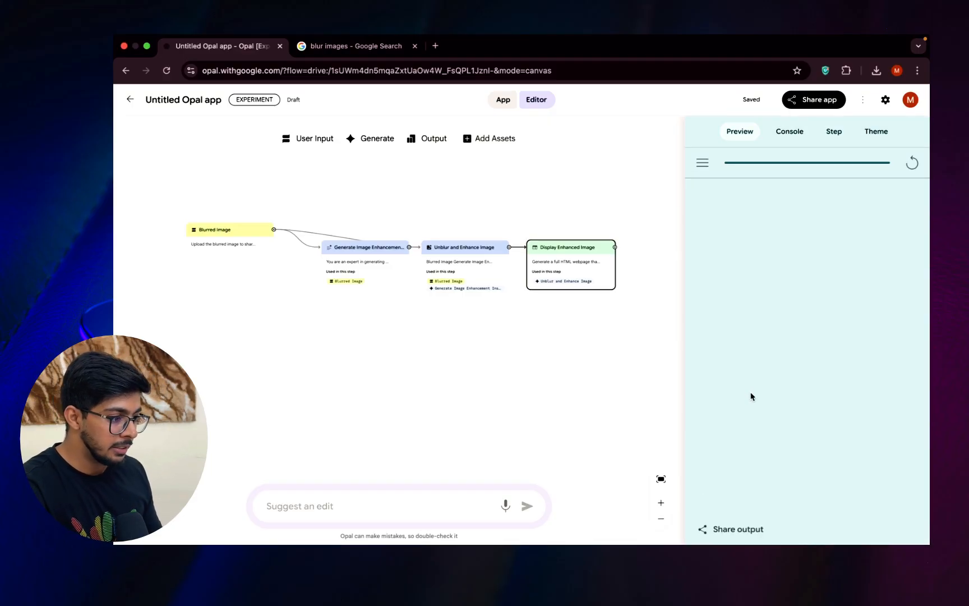
left_click(504, 97)
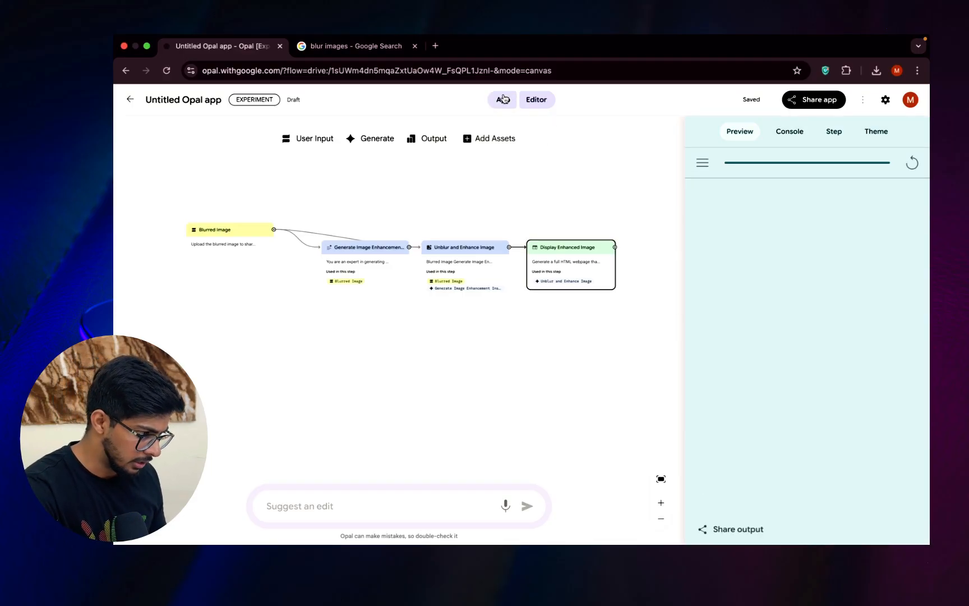
left_click(527, 103)
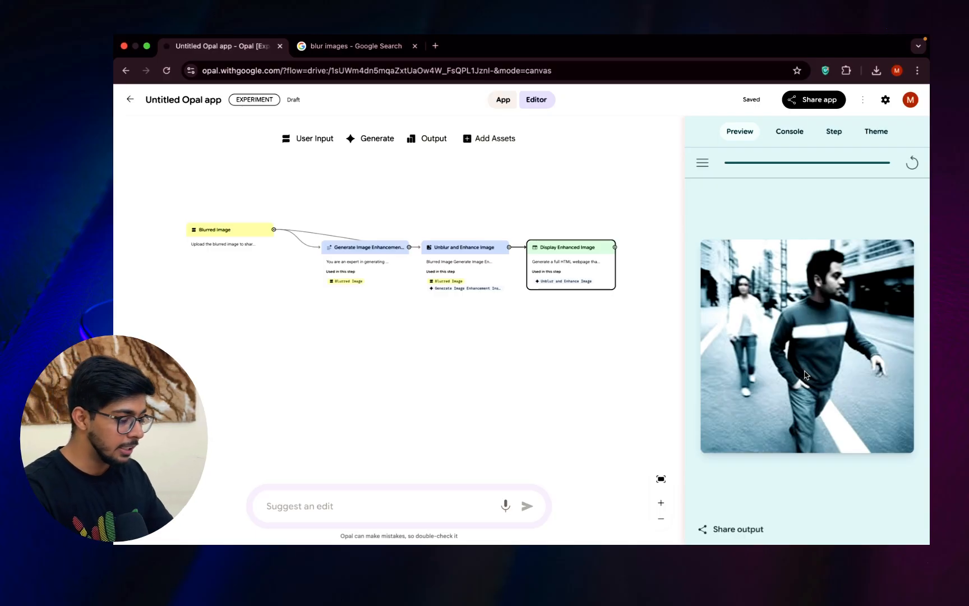
Compare the enhanced photo with the original blurred one in the "blur images" Google search, and return to the Opal app.
key("super+space")
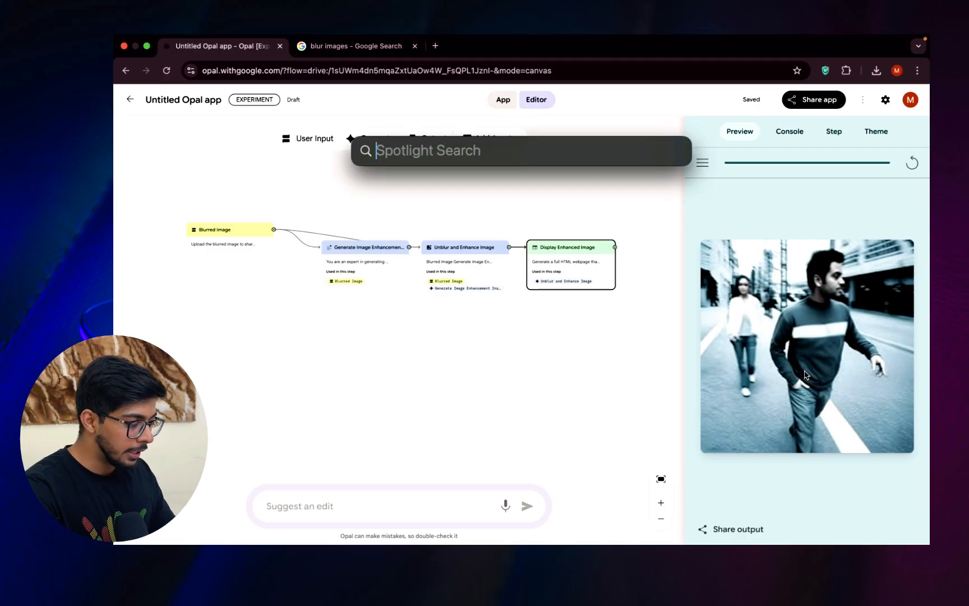
left_click(435, 46)
left_click(381, 45)
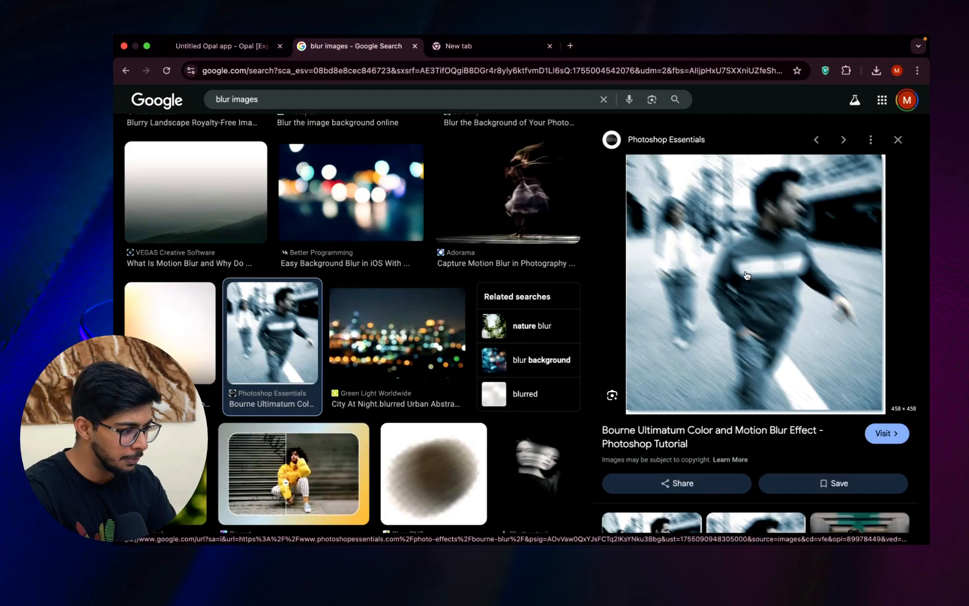
left_click(191, 51)
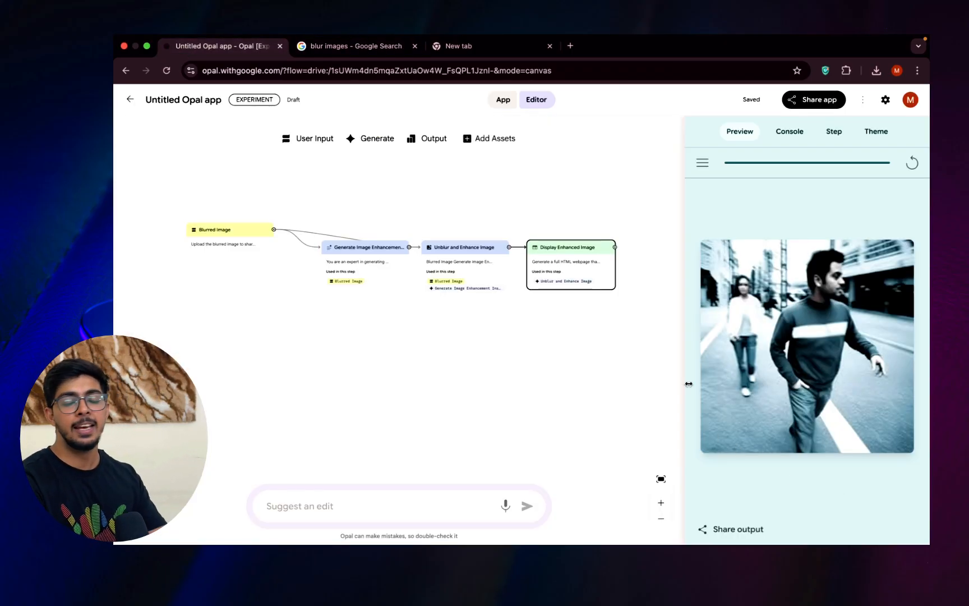
left_click(661, 201)
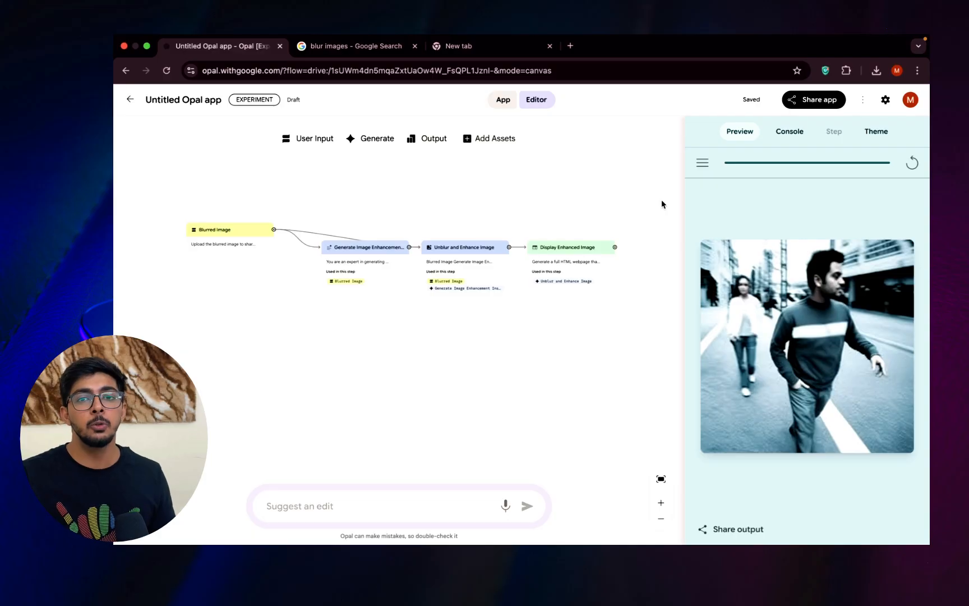